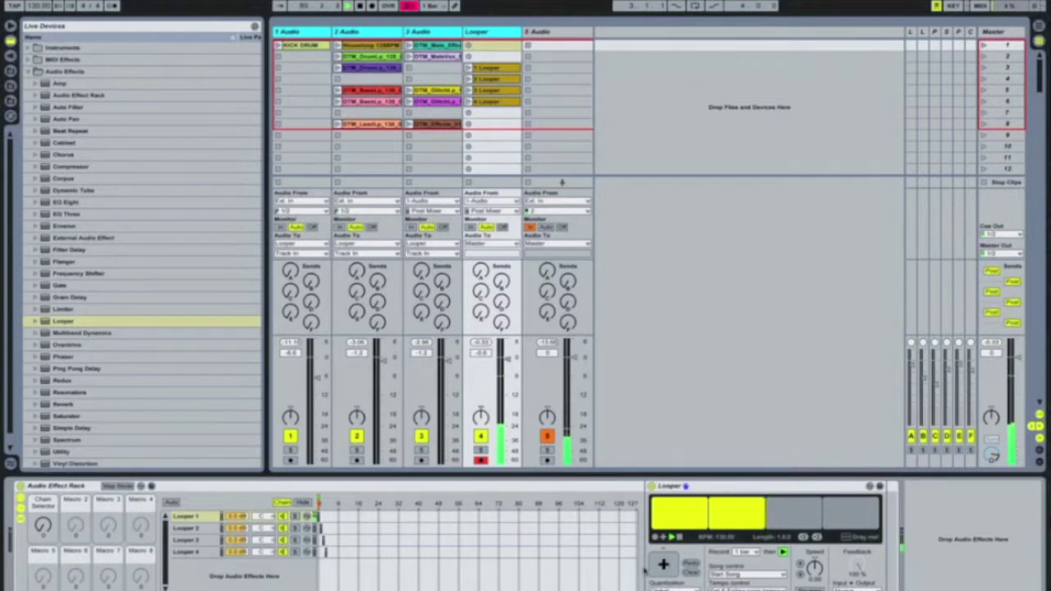
Overdub the playing Houseloop clip from the 2 Audio track onto the loop in Looper 1, and return it to playback.
click(361, 56)
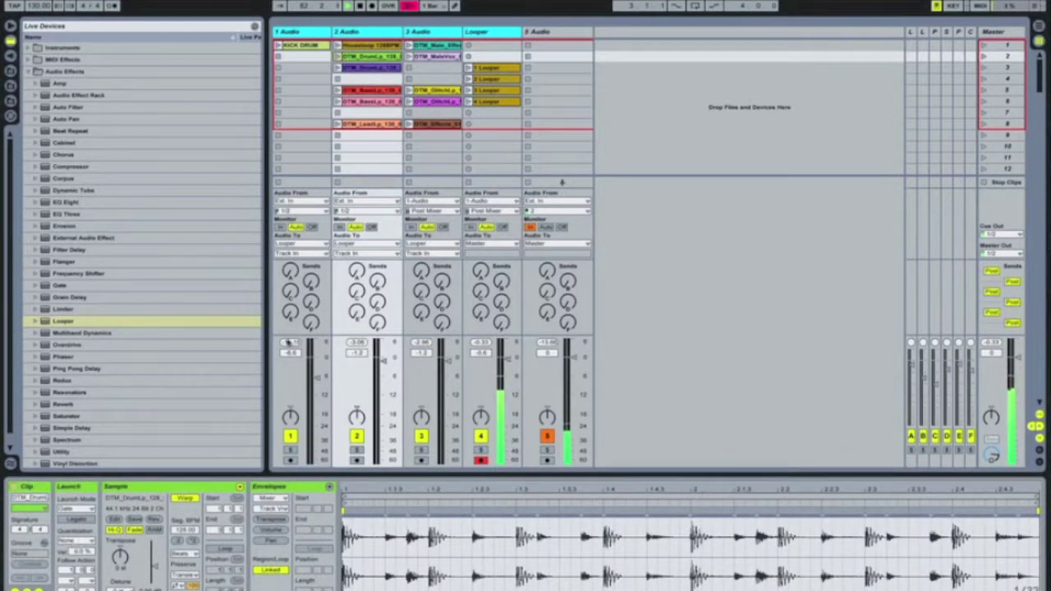
click(384, 46)
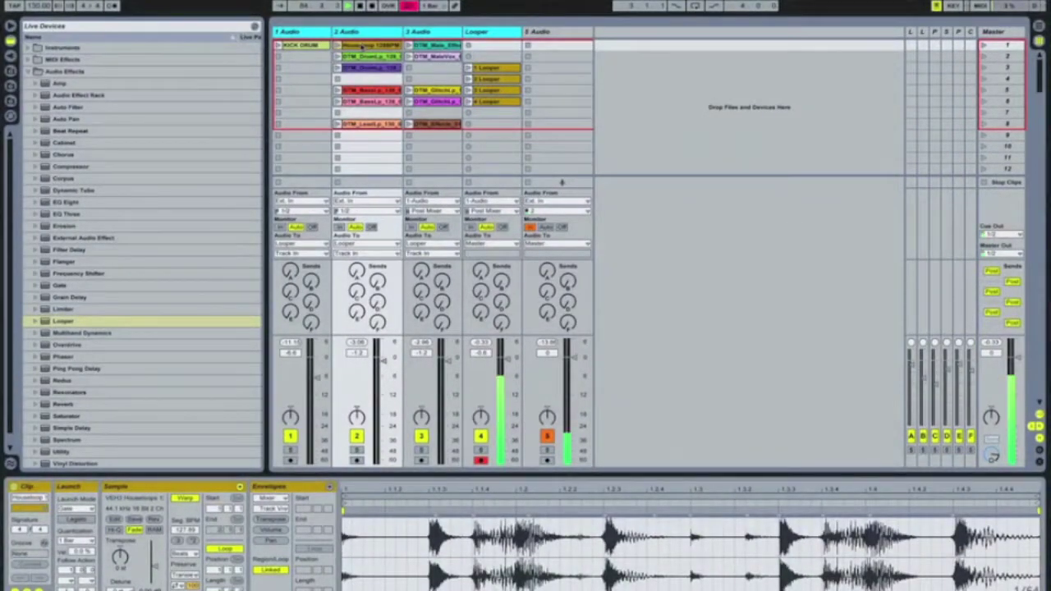
click(476, 55)
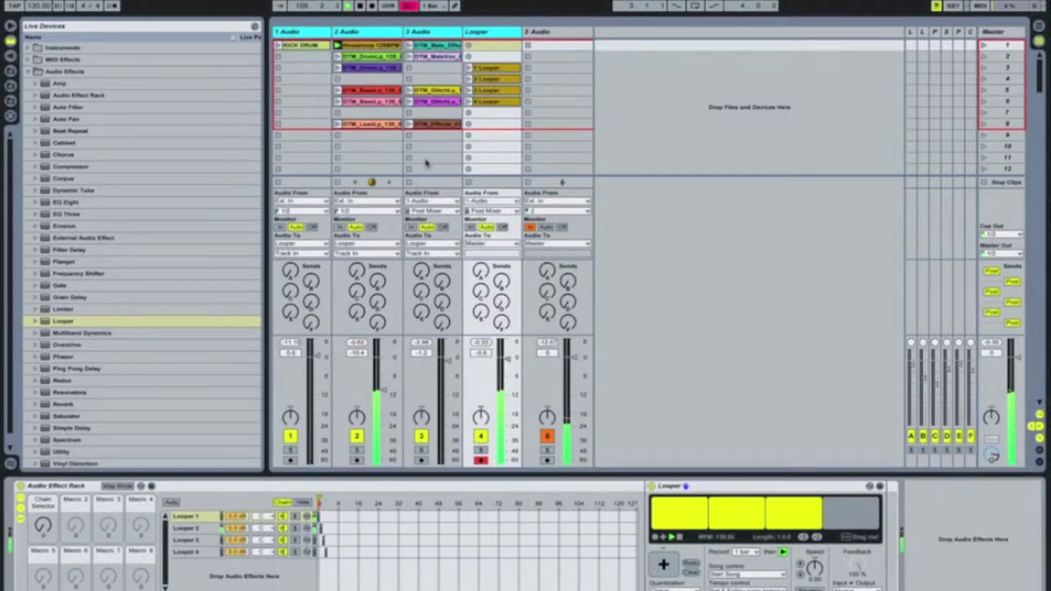
click(665, 562)
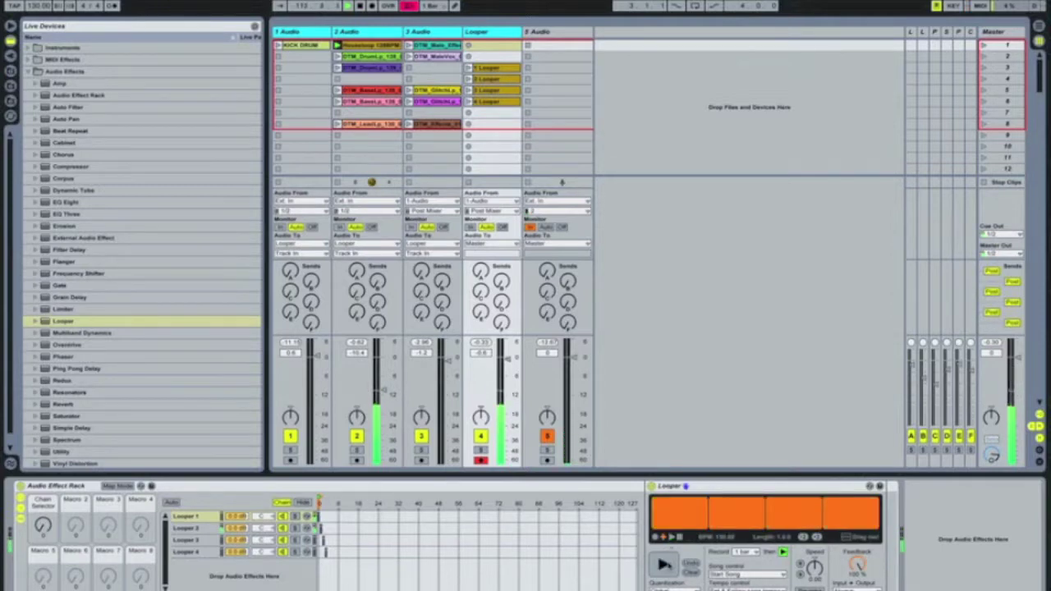
click(665, 564)
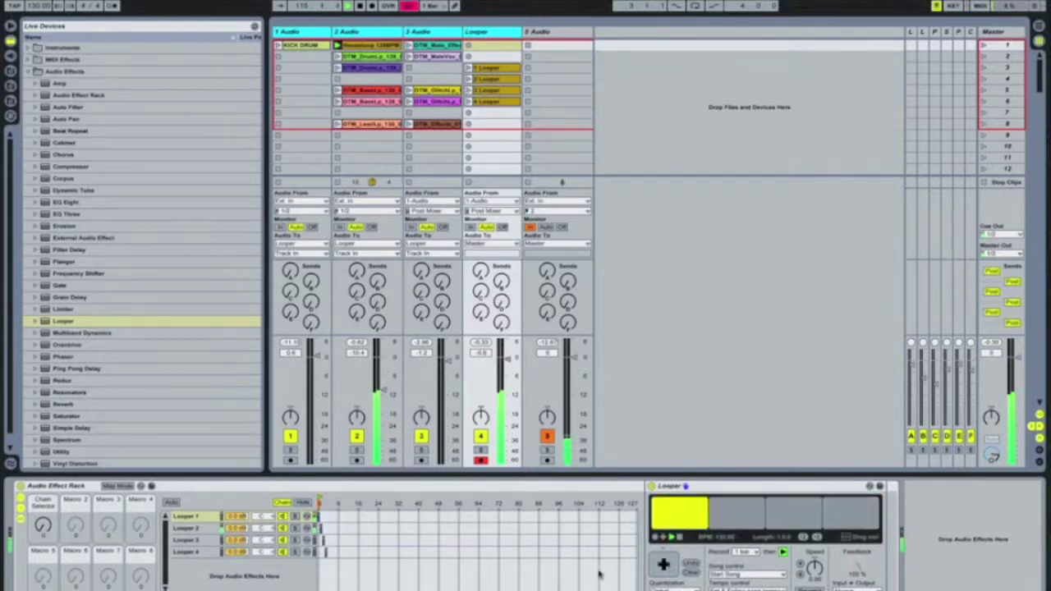
Record a 1-bar loop into the empty Looper 2 chain, overdub the Houseloop clip onto it and return to playback.
click(187, 527)
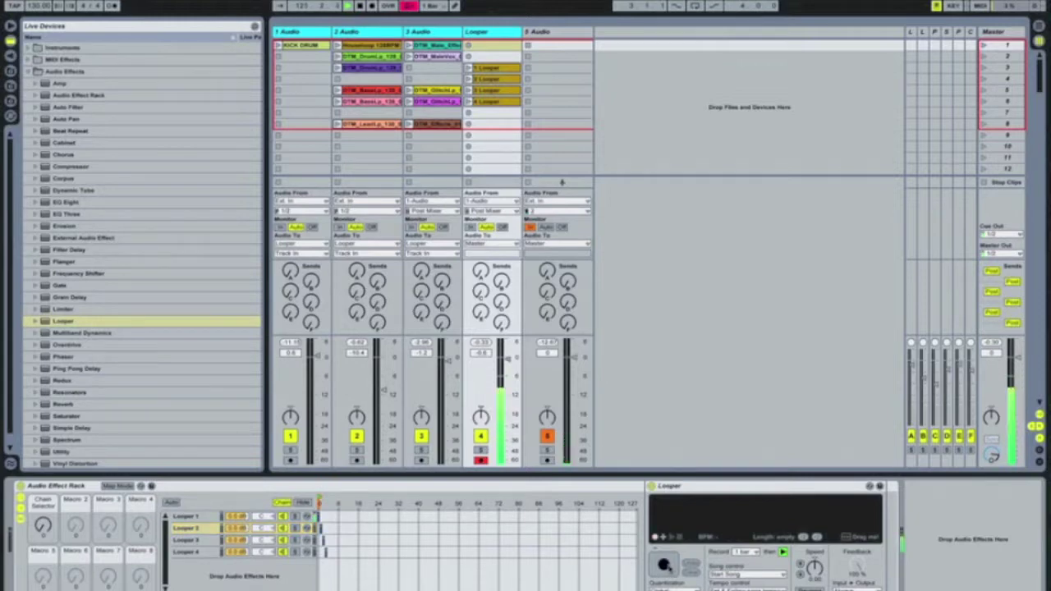
click(665, 566)
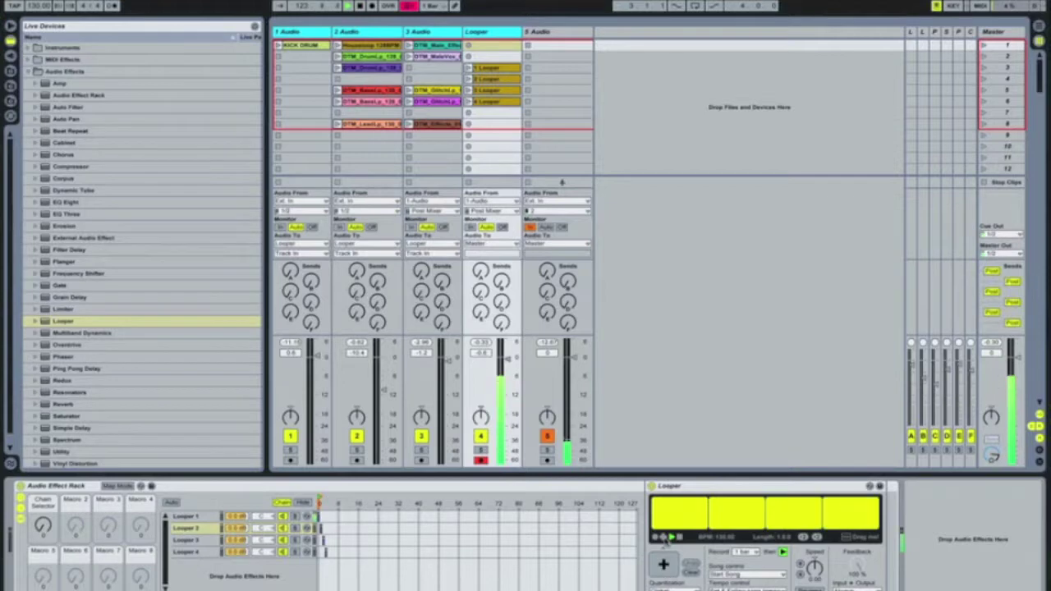
click(664, 538)
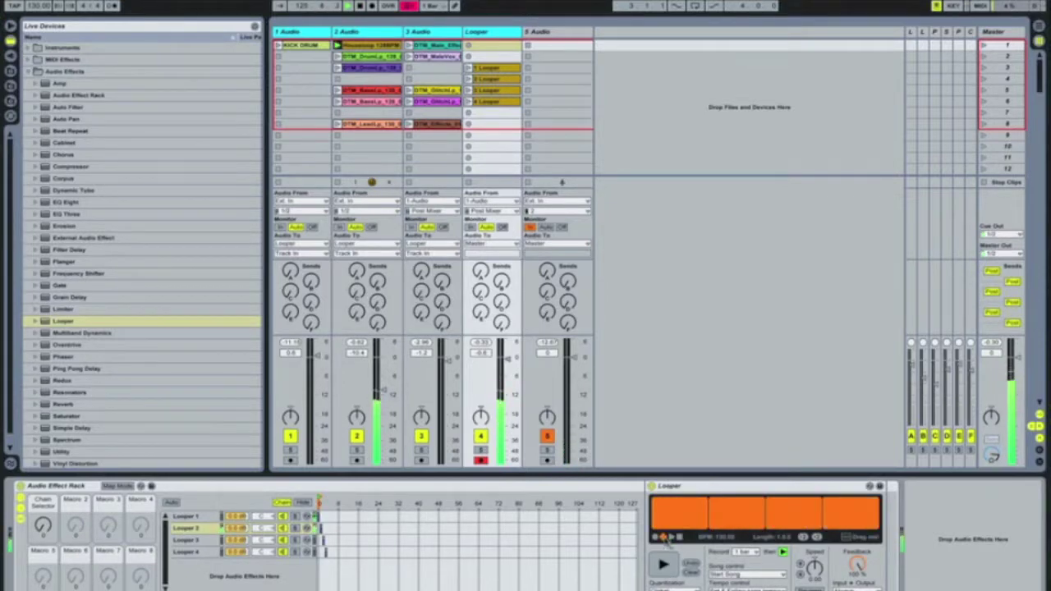
click(663, 564)
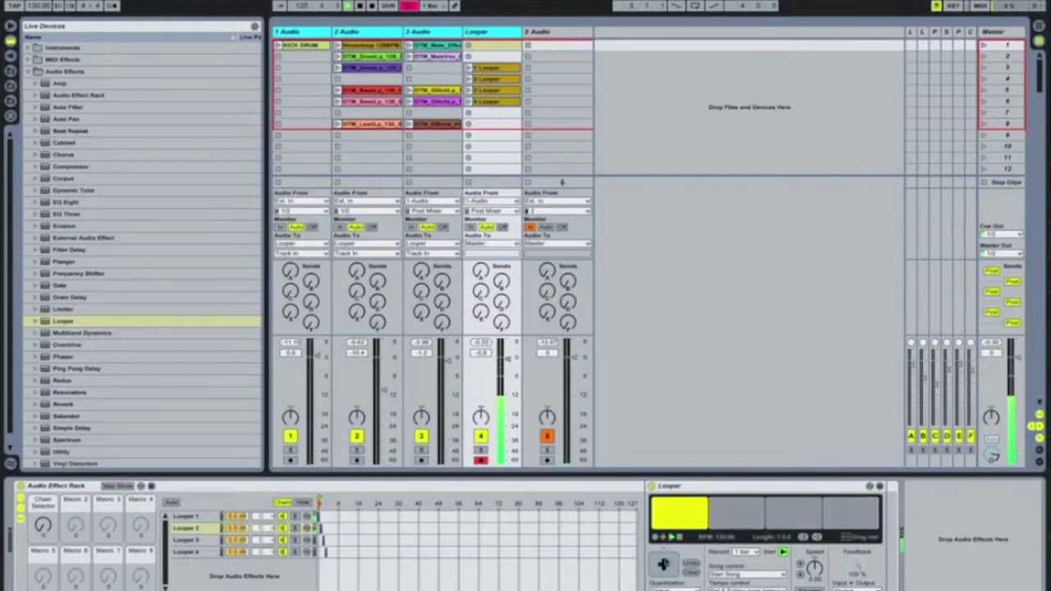
Compare the Looper devices in the Looper 1 and Looper 2 chains of the Audio Effect Rack.
click(189, 517)
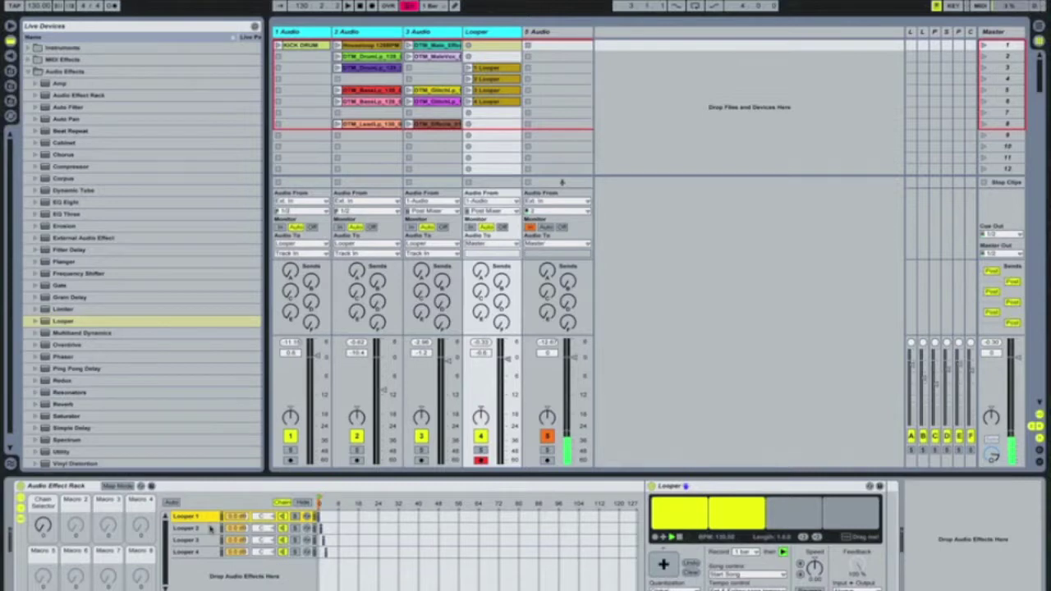
click(189, 528)
click(194, 517)
click(194, 528)
click(195, 517)
click(195, 528)
click(194, 519)
click(197, 528)
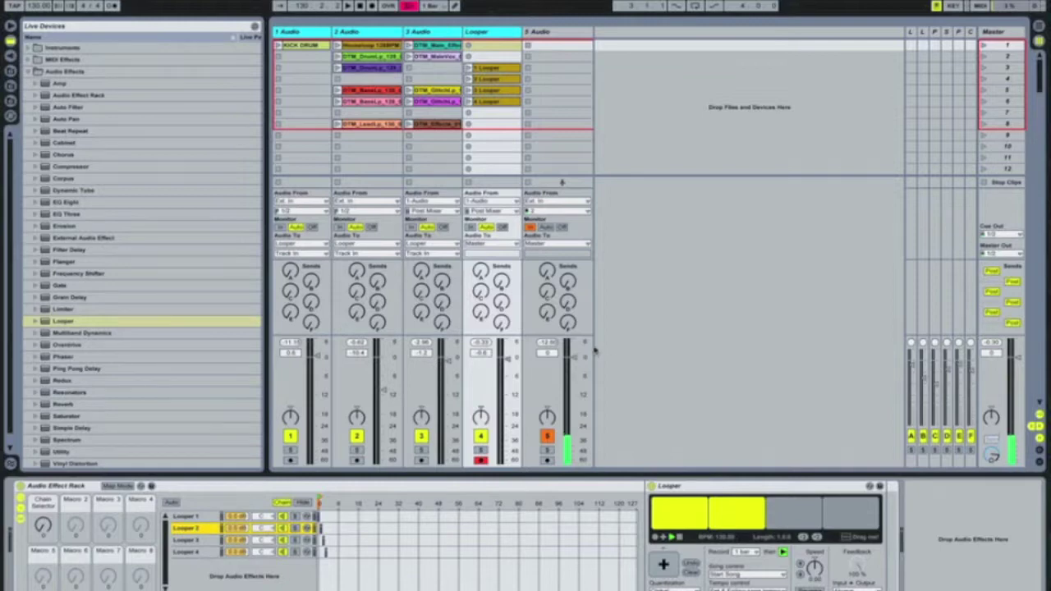
Select the Looper 3 chain and set the launch quantization of the red BassLp clip on 2 Audio to 1 Bar.
click(201, 540)
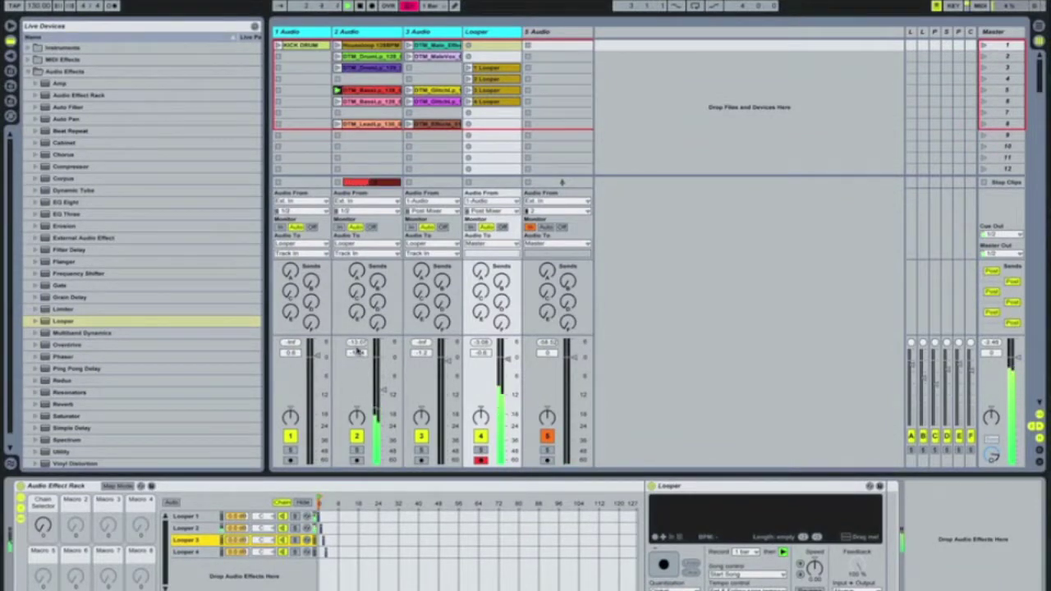
click(380, 92)
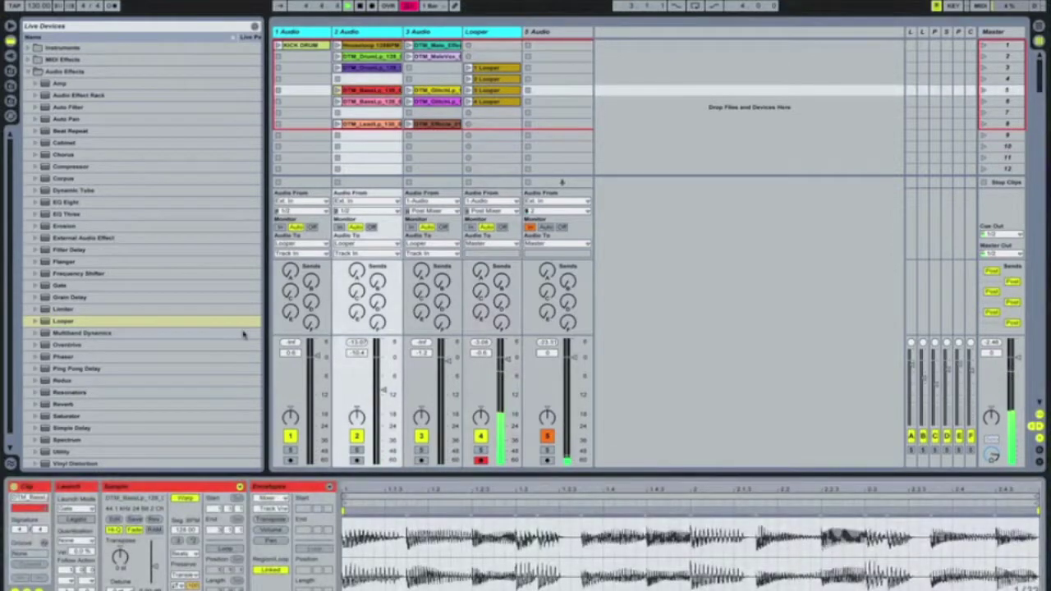
click(82, 535)
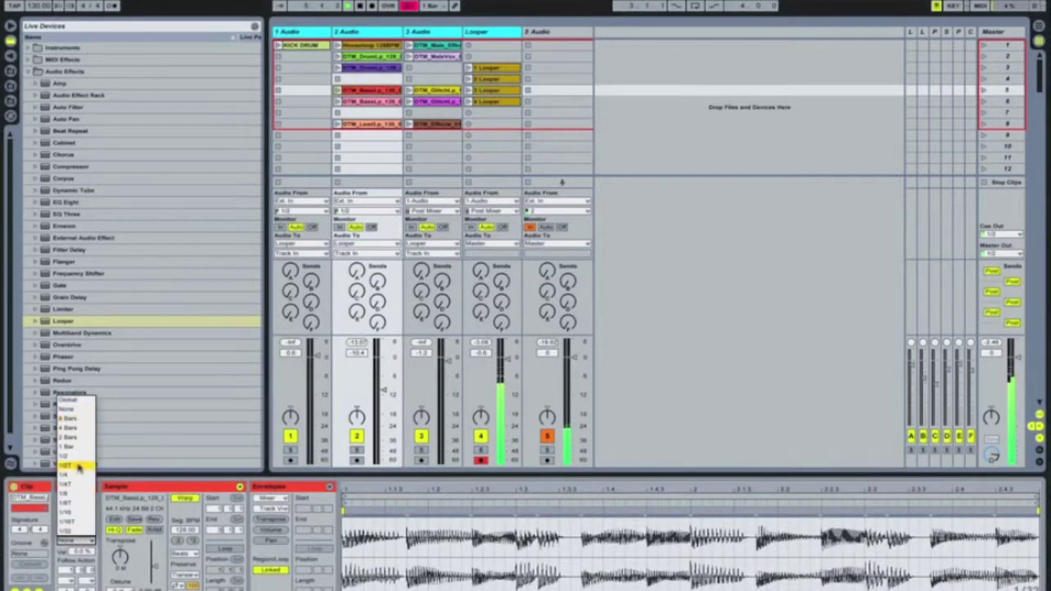
click(73, 447)
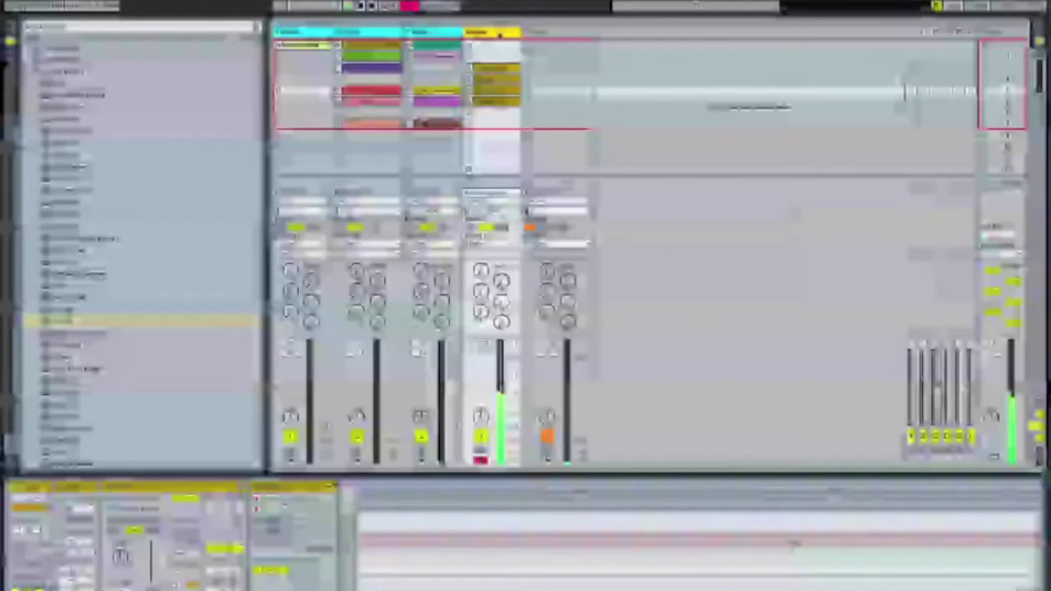
Record a 1-bar loop in Looper 3, overdub the red BassLp clip onto it and return to playback.
click(498, 32)
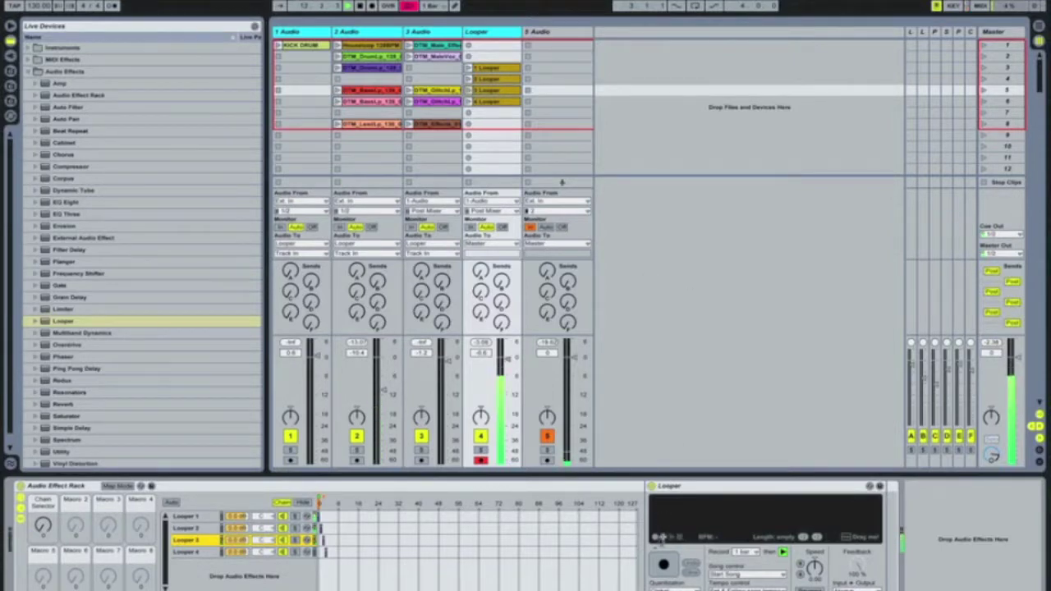
click(665, 564)
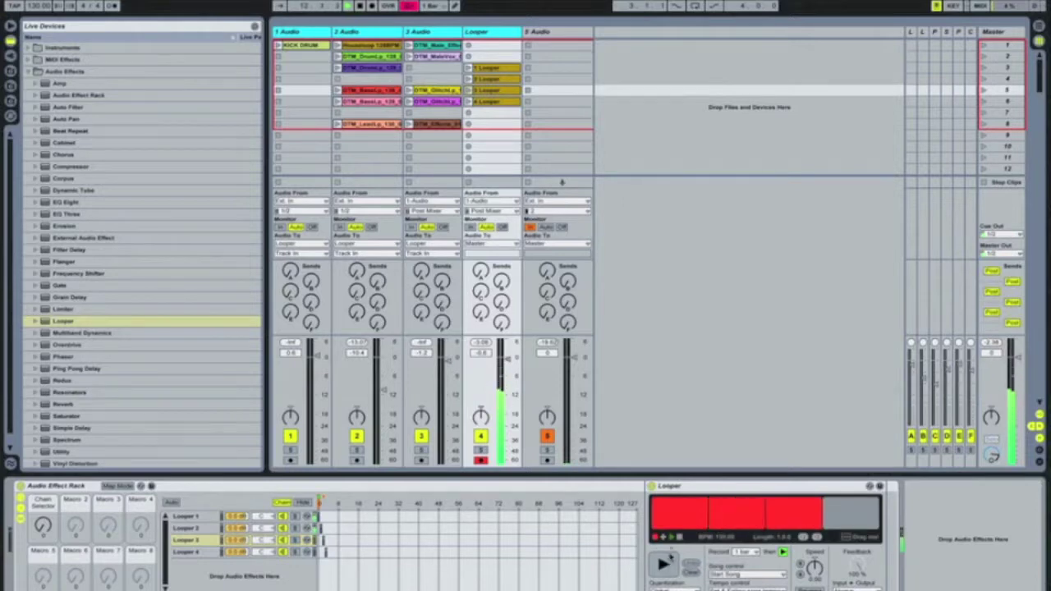
click(665, 565)
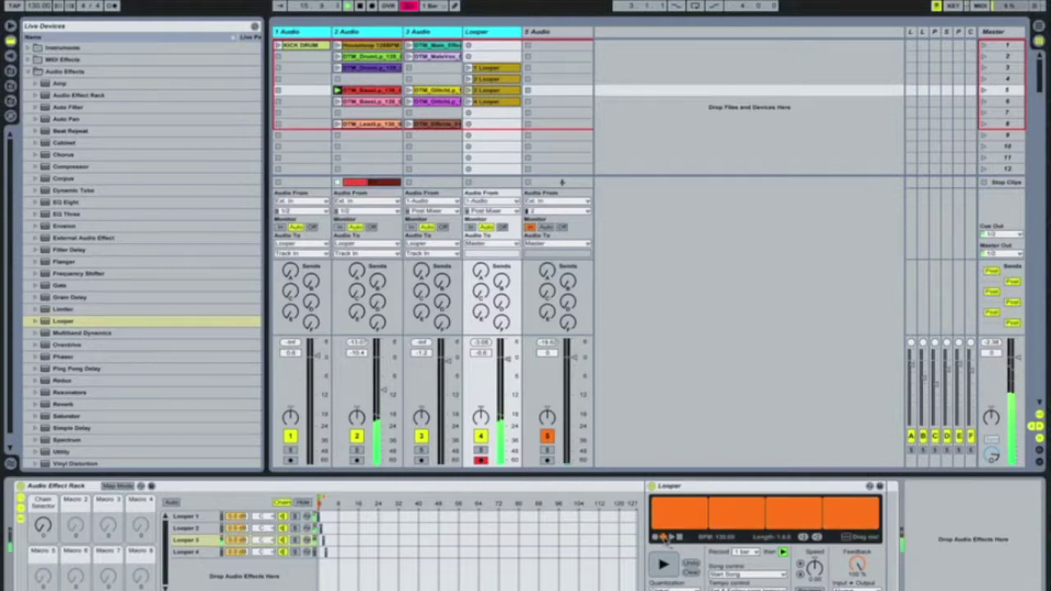
click(663, 535)
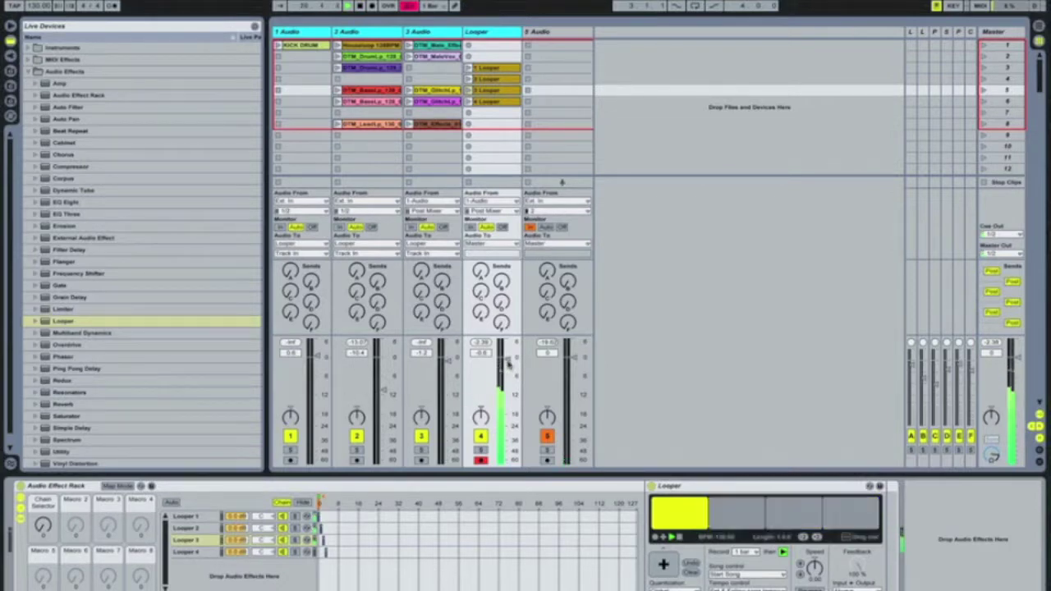
Vary the Looper track's volume while the loops play, ending at about -9 dB with the Looper 3 chain selected.
drag(506, 366, 506, 397)
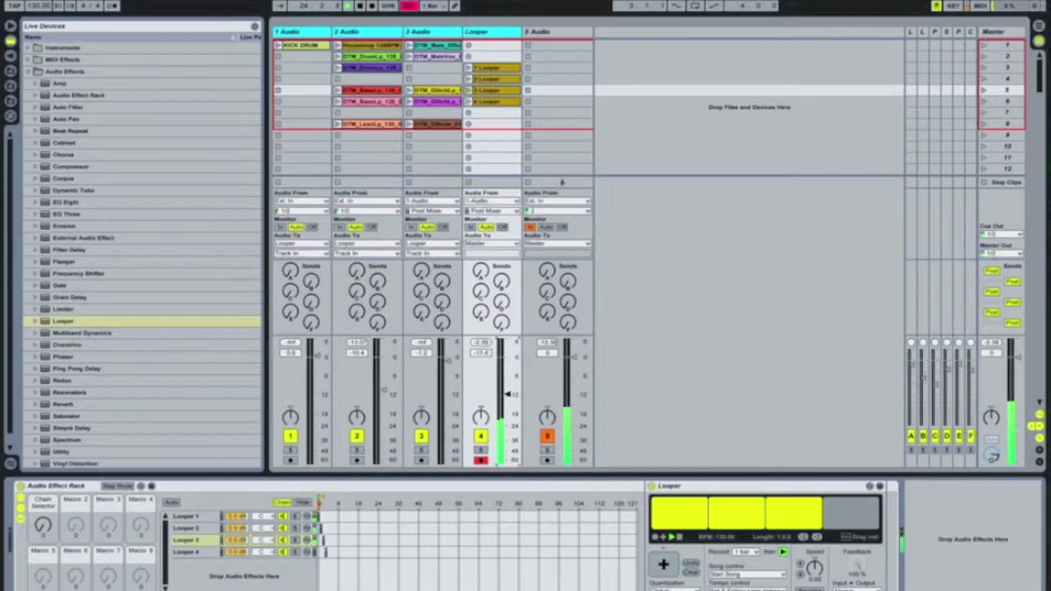
click(189, 527)
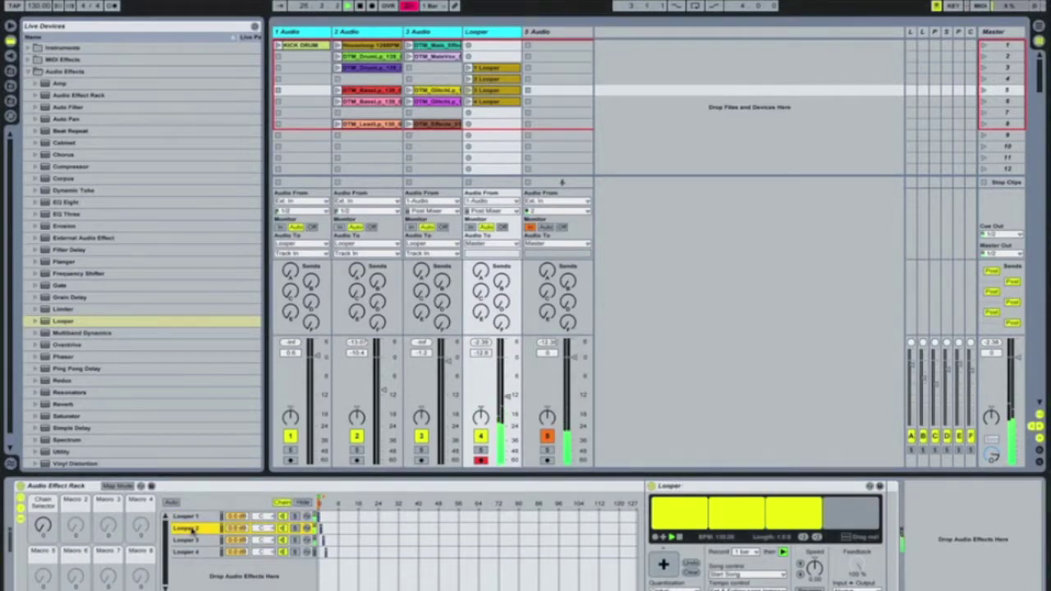
click(192, 540)
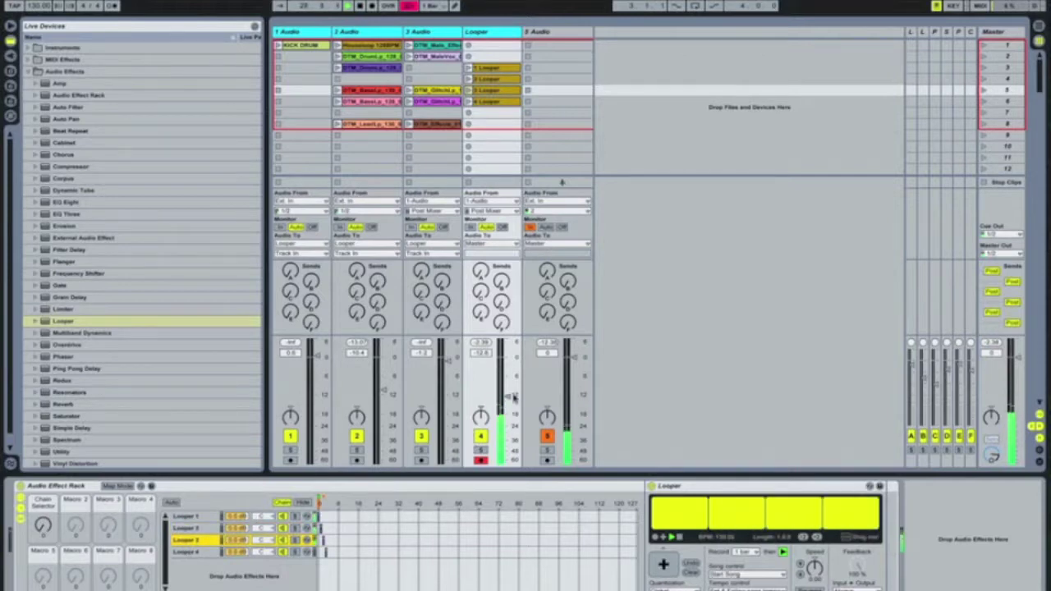
drag(507, 395, 507, 362)
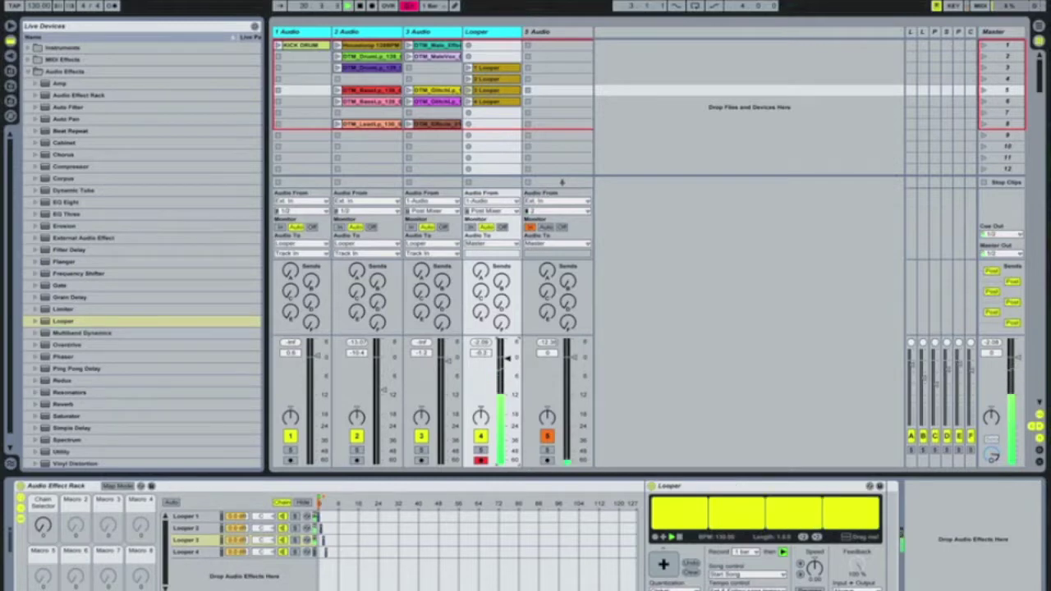
drag(506, 358, 507, 394)
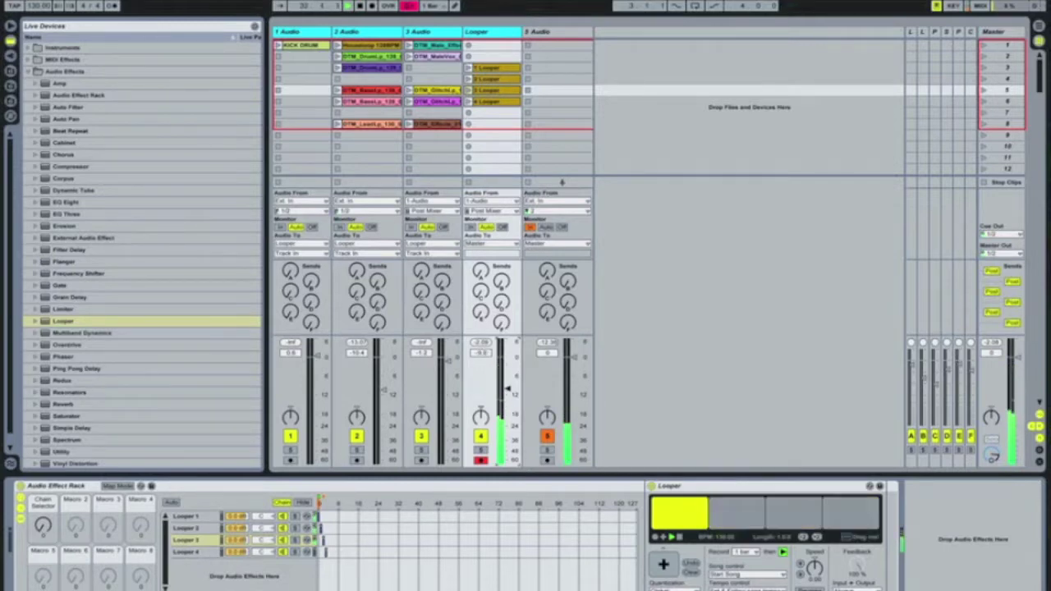
Toggle the Looper 1 and Looper 2 chain activators, and raise the Looper track's volume to about -3.4 dB.
click(282, 517)
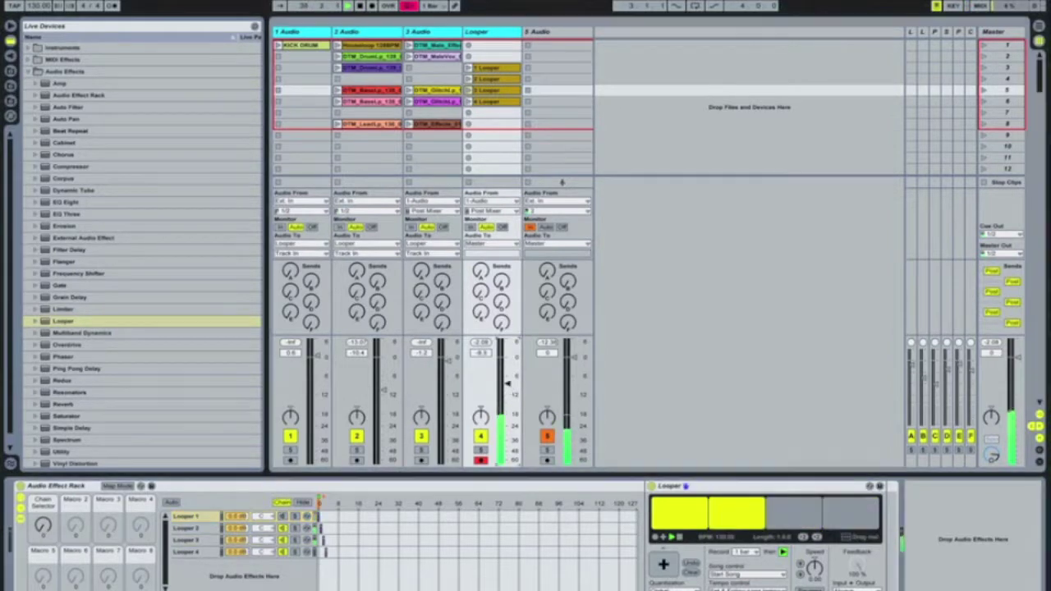
mouse_move(507, 389)
mouse_down()
mouse_move(507, 402)
mouse_move(507, 367)
mouse_up()
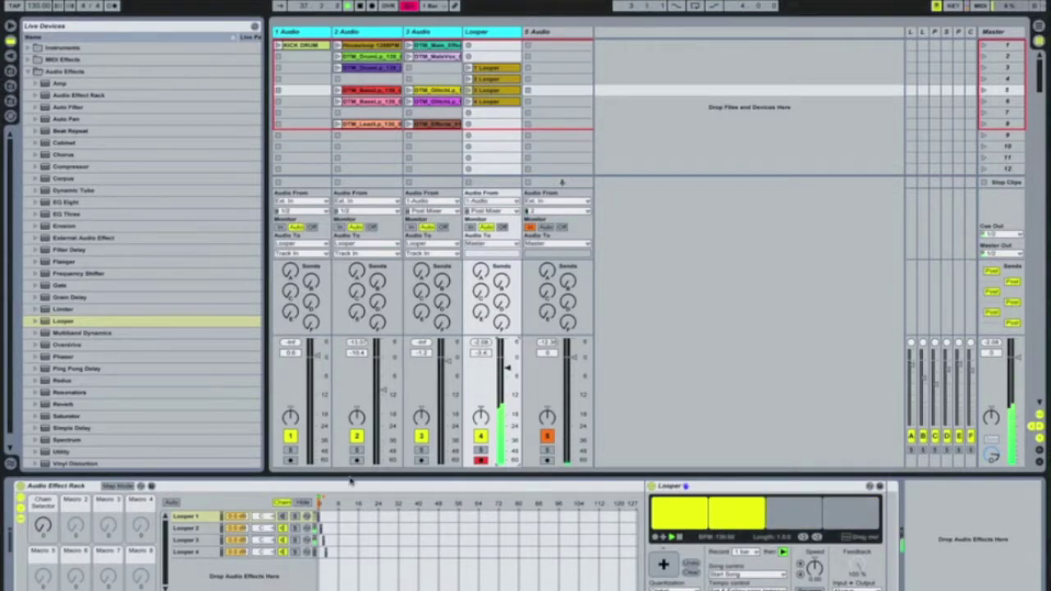
click(282, 516)
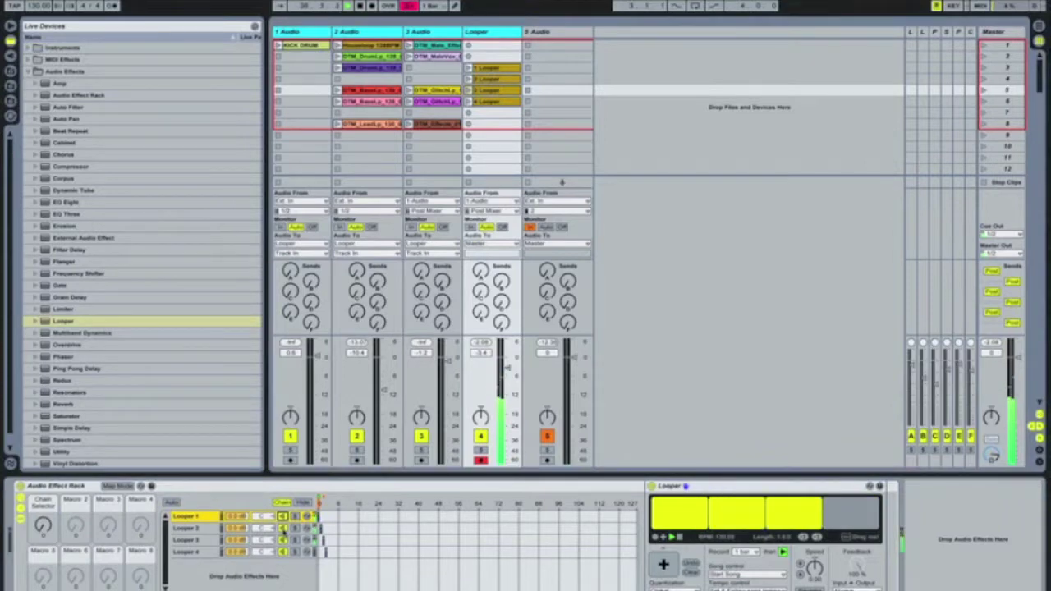
click(282, 528)
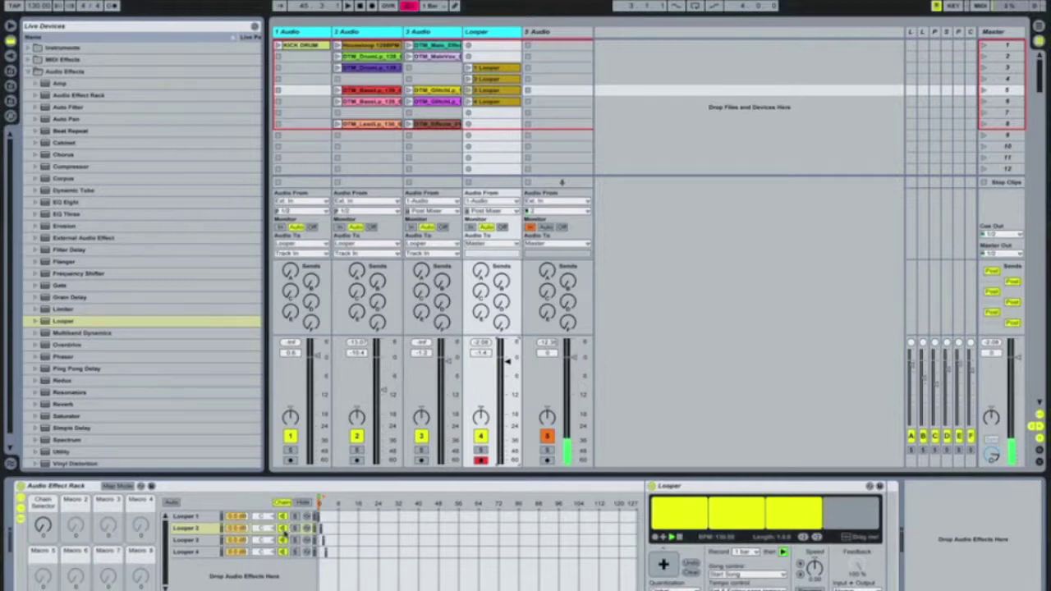
Examine the rack's chain activators in MIDI mapping mode, narrow the mappings browser and leave the mode.
click(447, 488)
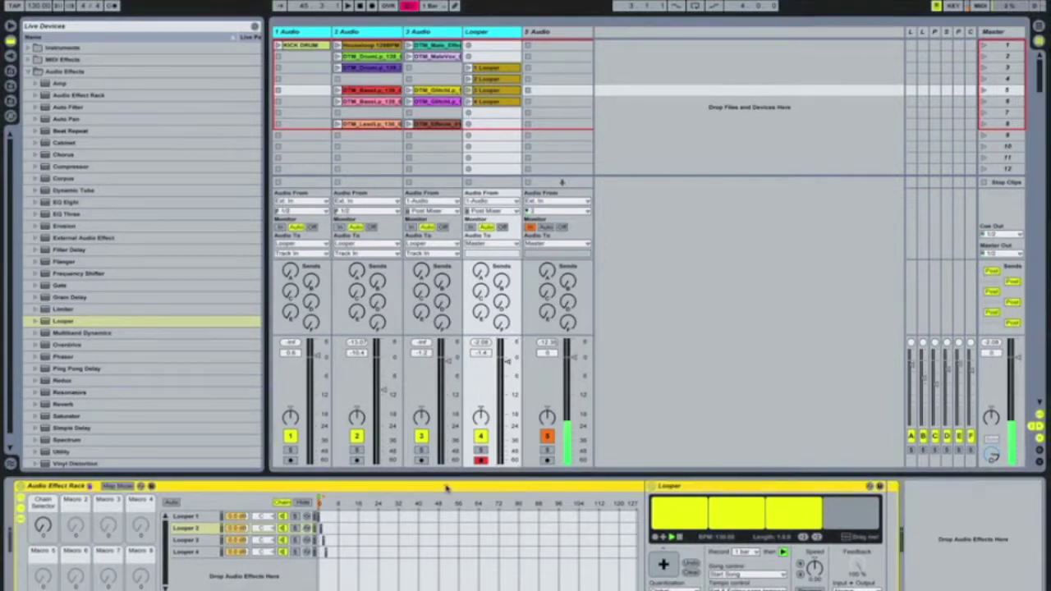
click(981, 6)
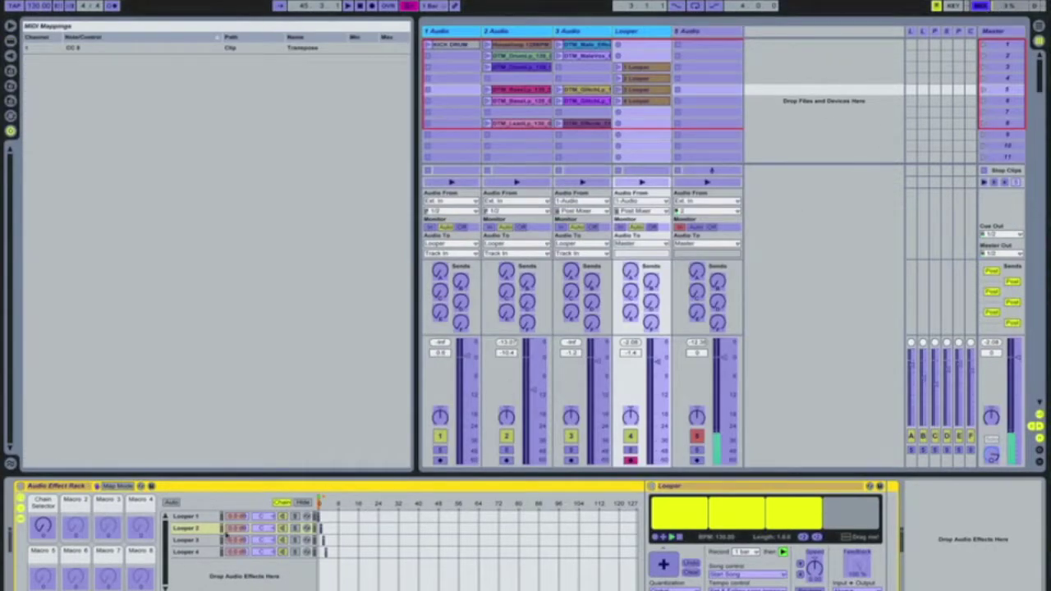
click(283, 516)
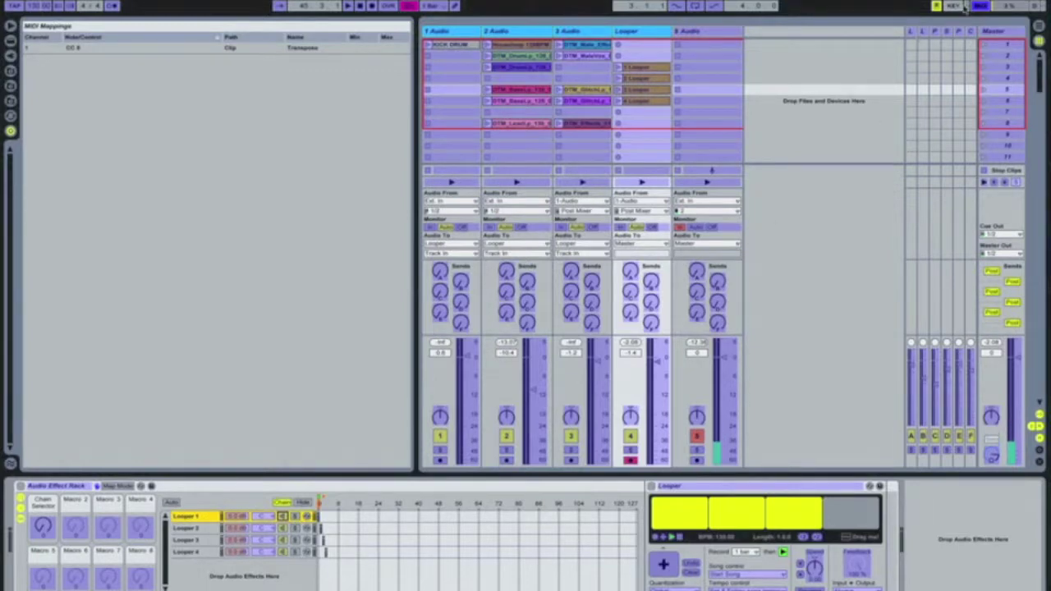
drag(422, 200, 107, 218)
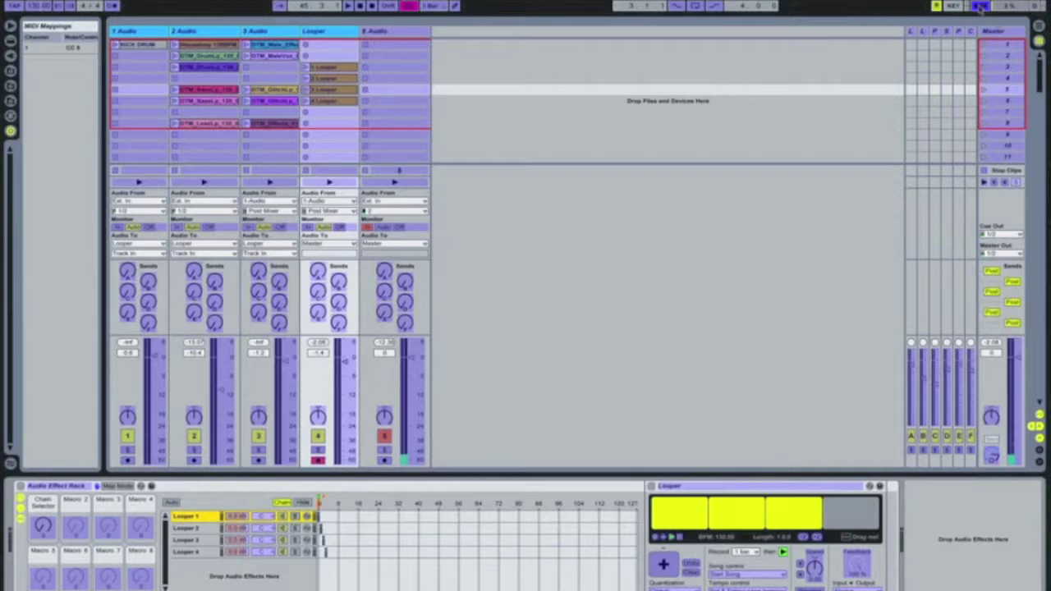
click(979, 6)
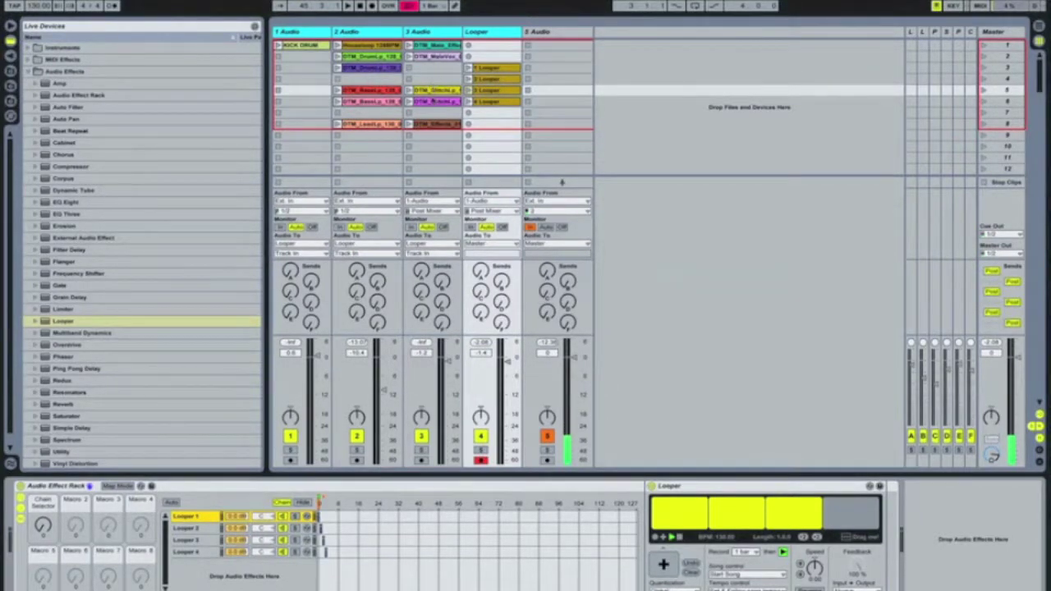
Select the yellow GlitchLp clip on the 3 Audio track and examine its mappable clip controls, such as Transpose, in MIDI mapping mode.
click(436, 92)
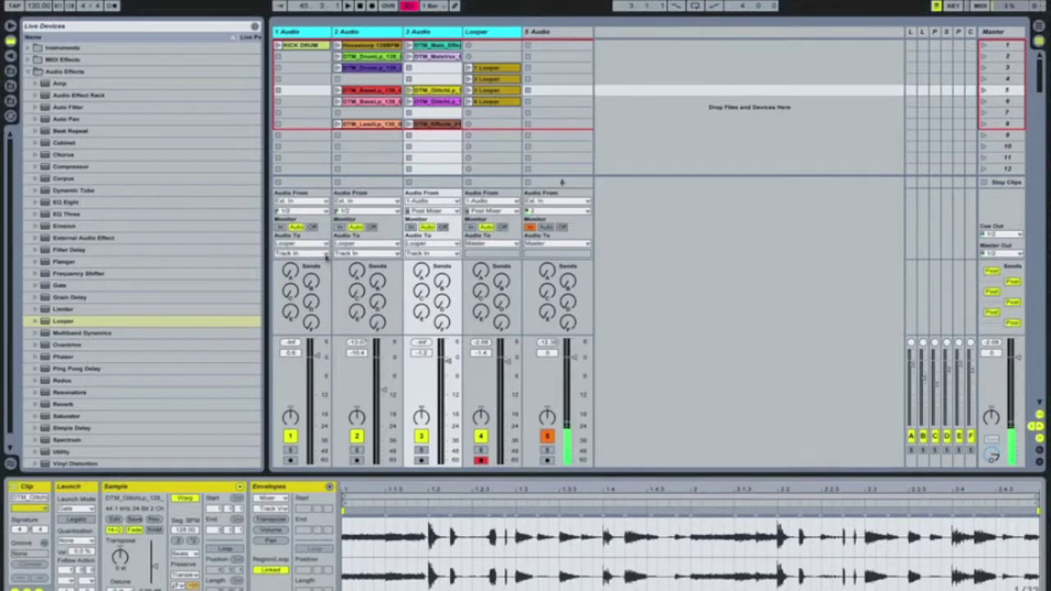
key(ctrl+m)
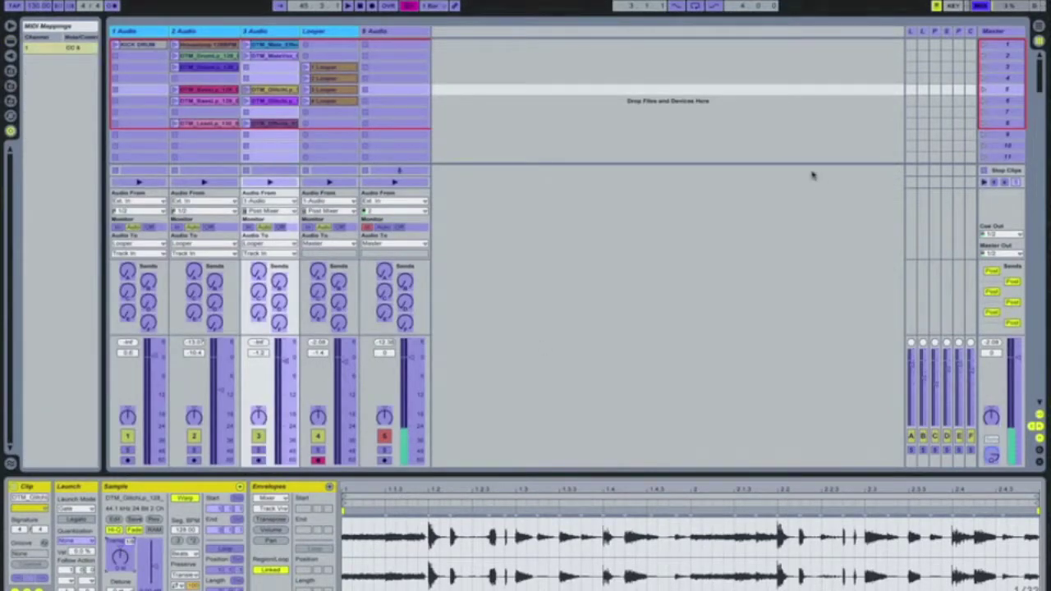
click(978, 7)
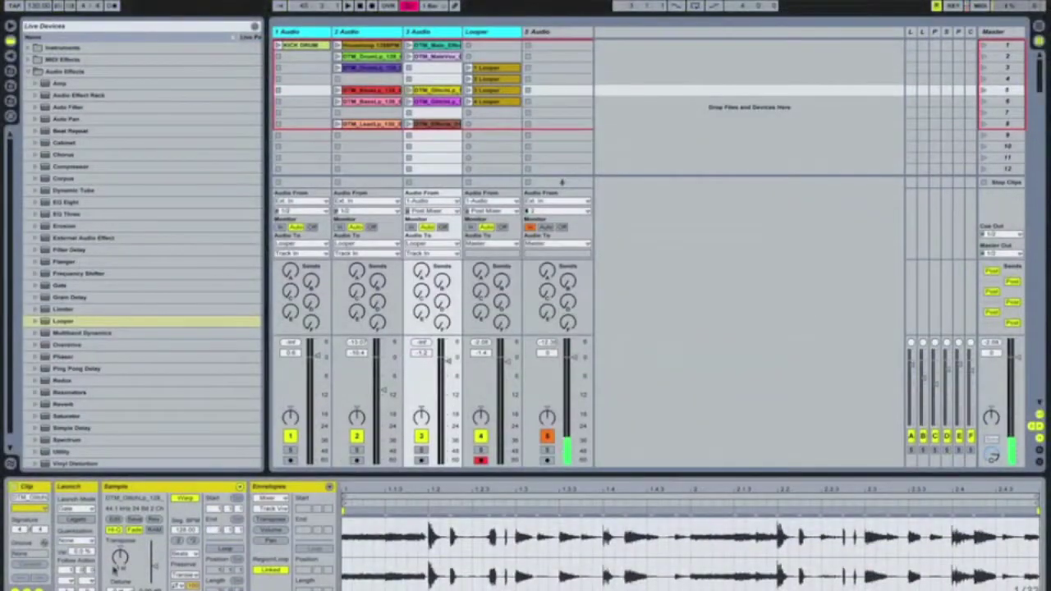
click(979, 7)
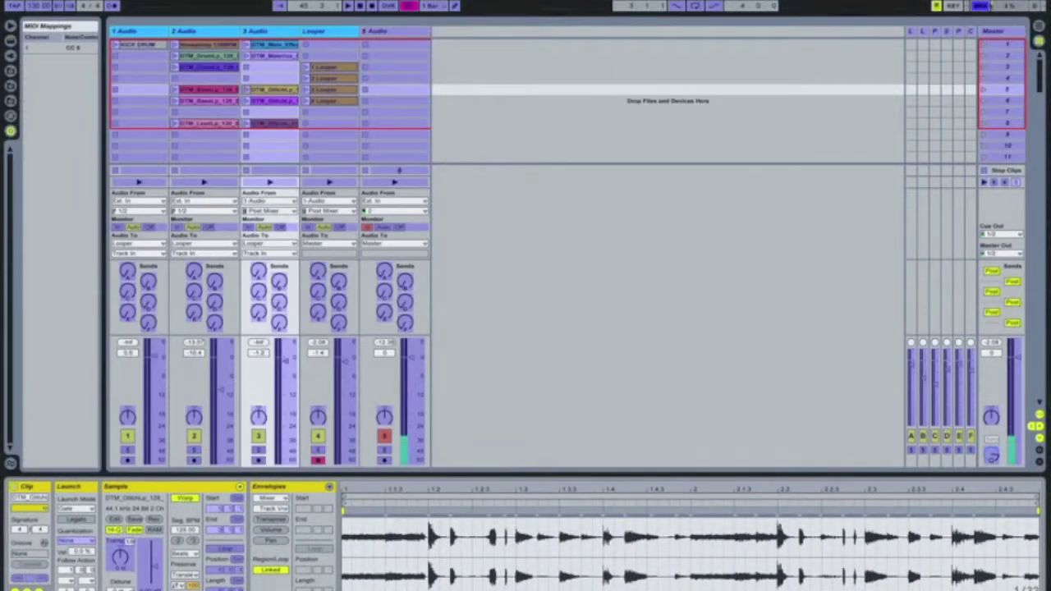
click(984, 6)
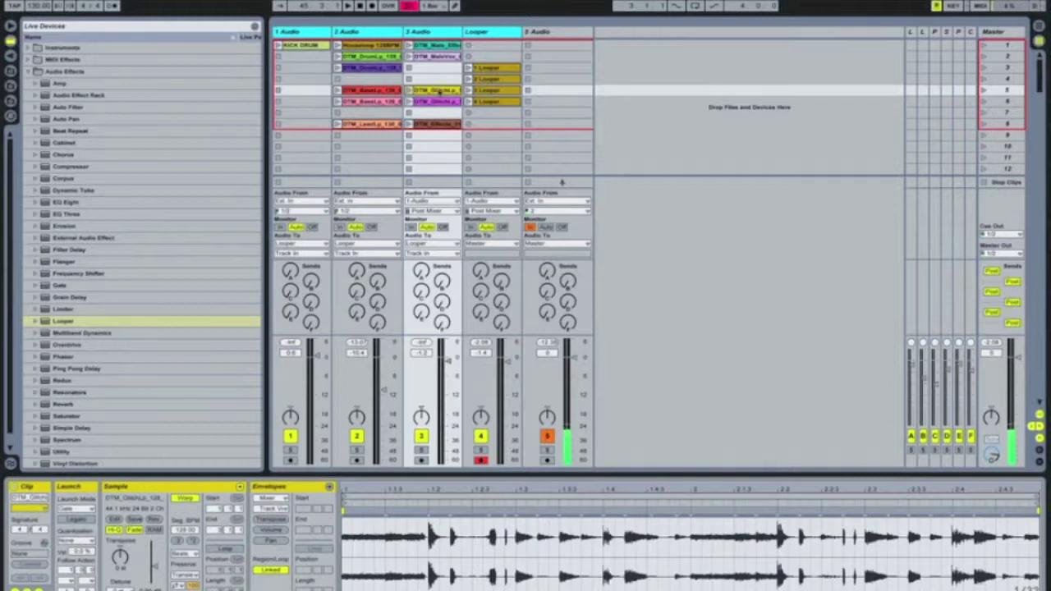
Launch the selected GlitchLp clip, return to the Looper track and toggle the Looper 3, Looper 2 and Looper 1 chain activators.
key(Return)
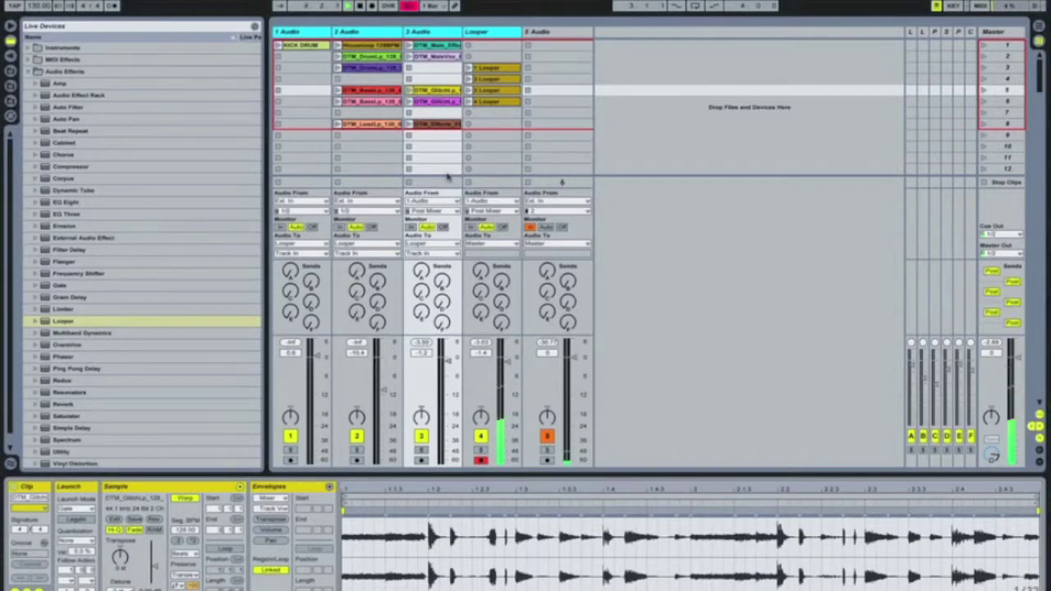
key(Right)
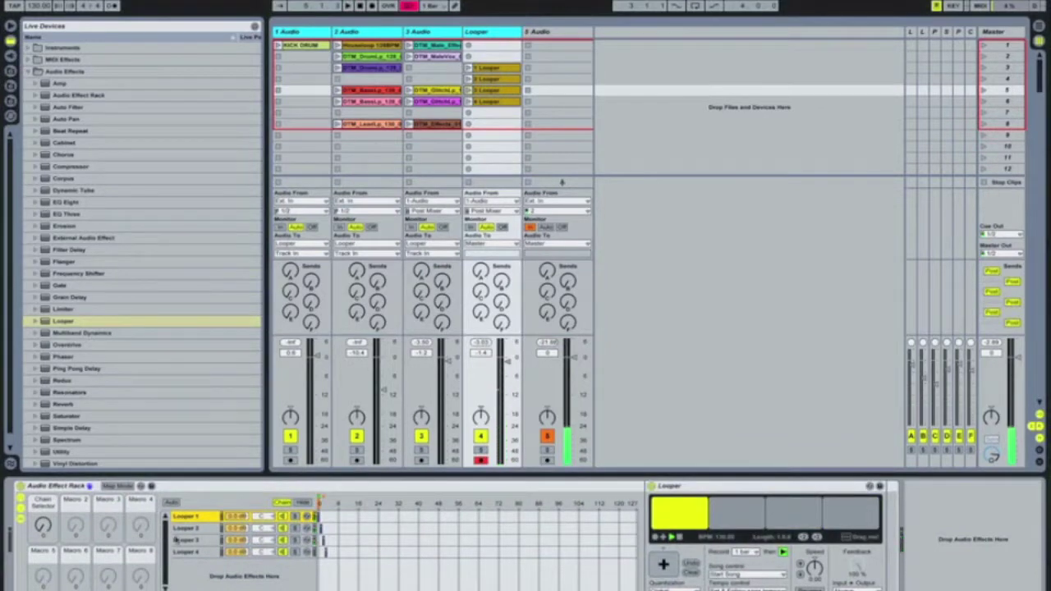
click(284, 542)
click(282, 528)
click(282, 515)
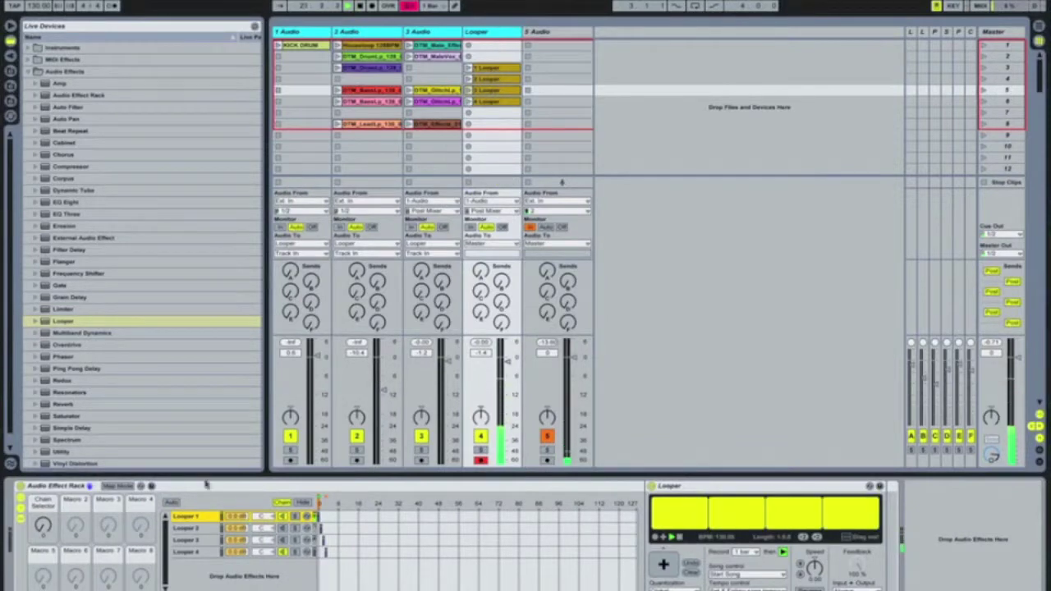
Record a 1-bar loop in Looper 4 and overdub the yellow GlitchLp clip onto it, ending on the Looper track's rack.
click(188, 552)
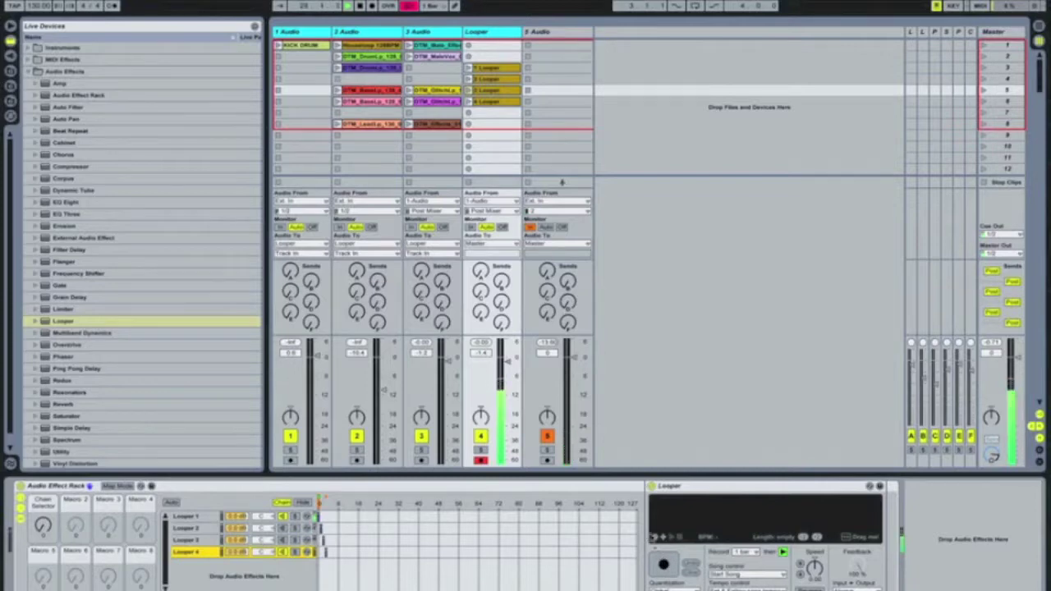
click(656, 536)
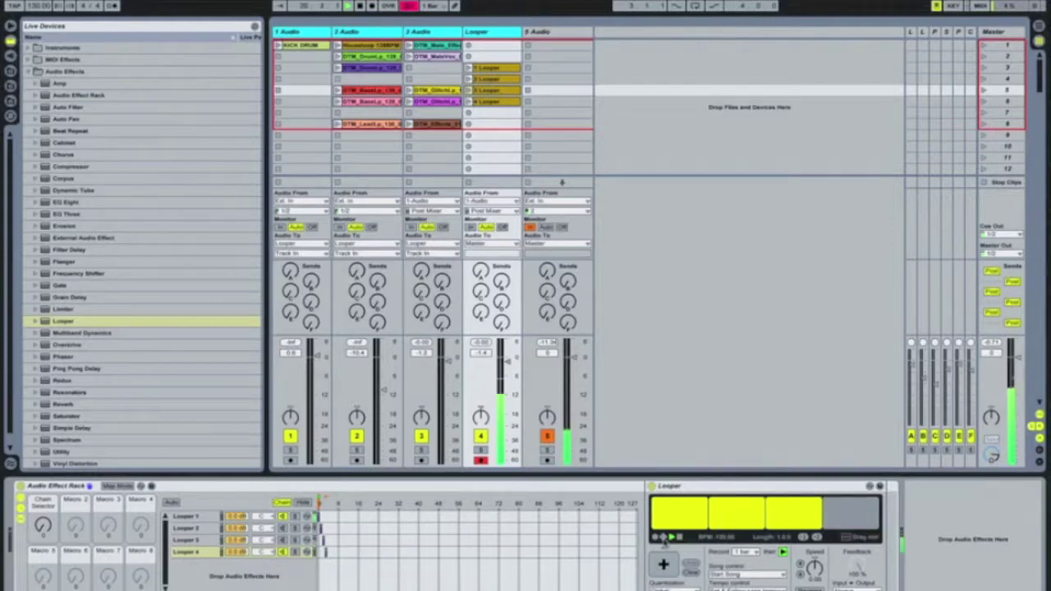
click(664, 538)
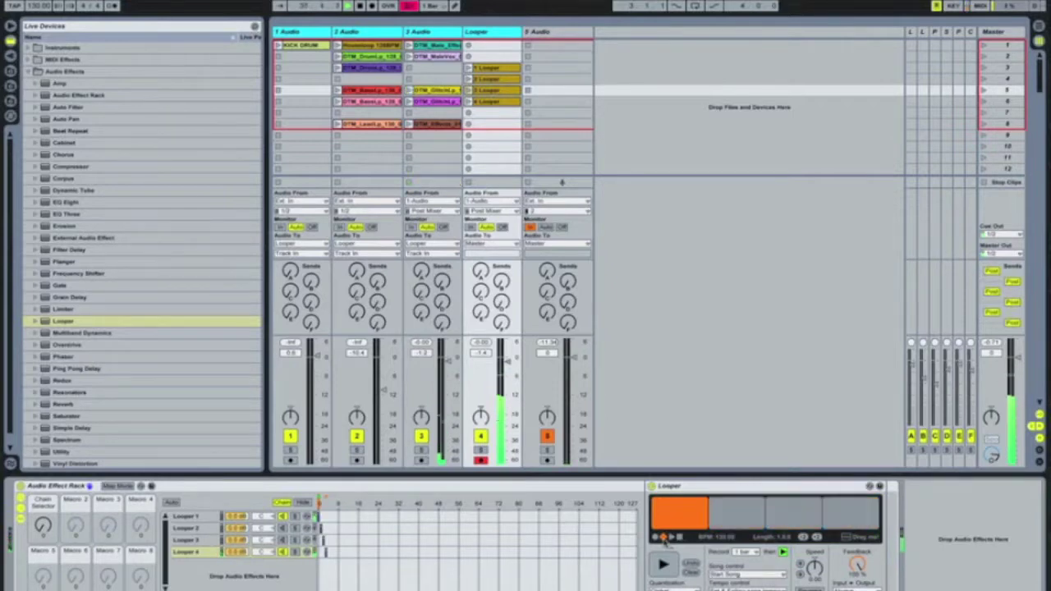
click(444, 92)
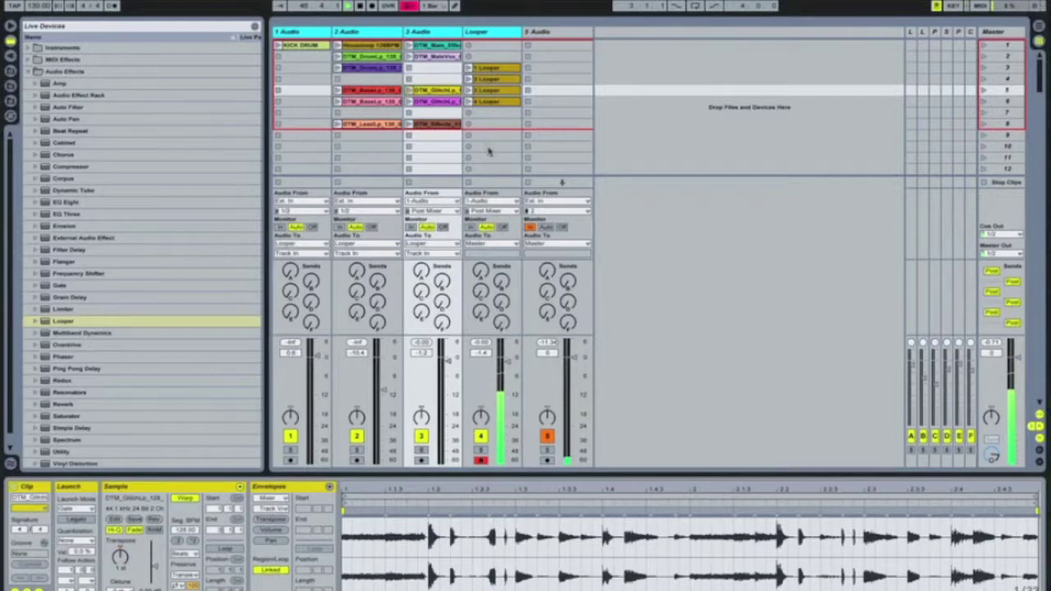
click(507, 34)
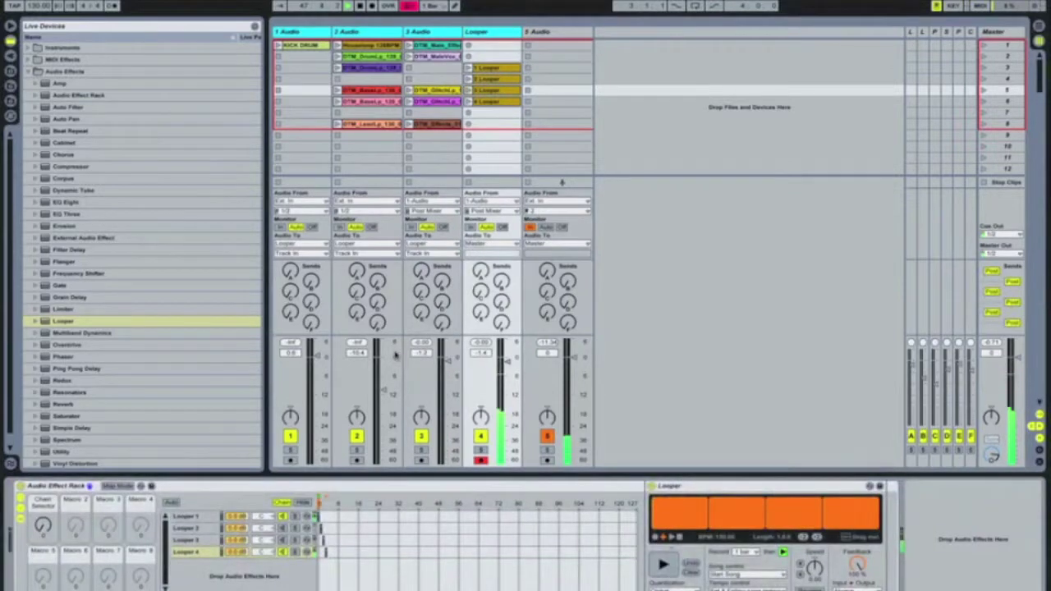
Deactivate the Looper 2, Looper 3 and Looper 4 chains while the loops play, leaving only Looper 1 active.
click(285, 529)
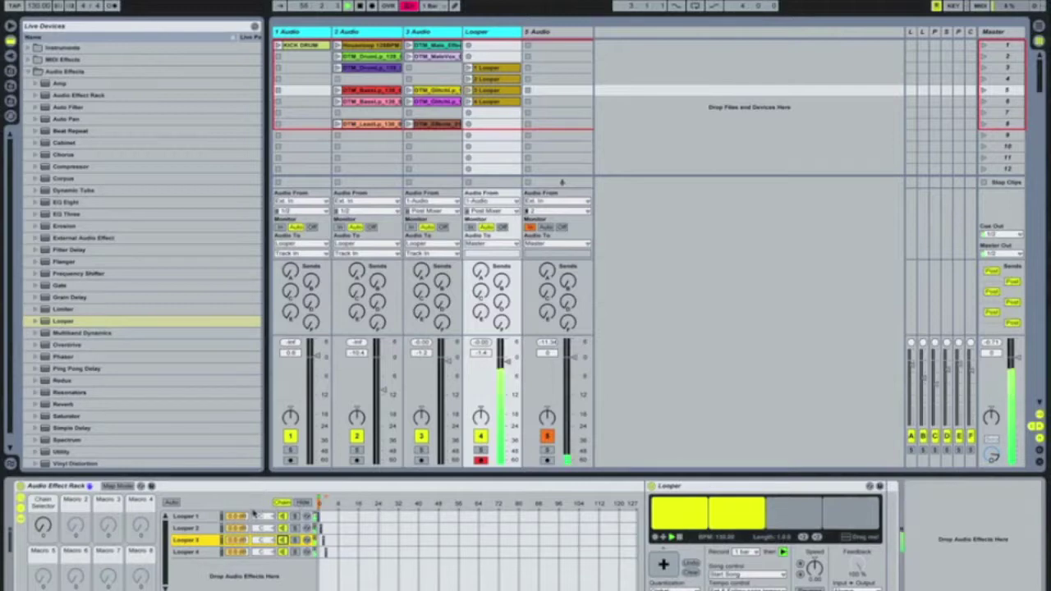
click(191, 516)
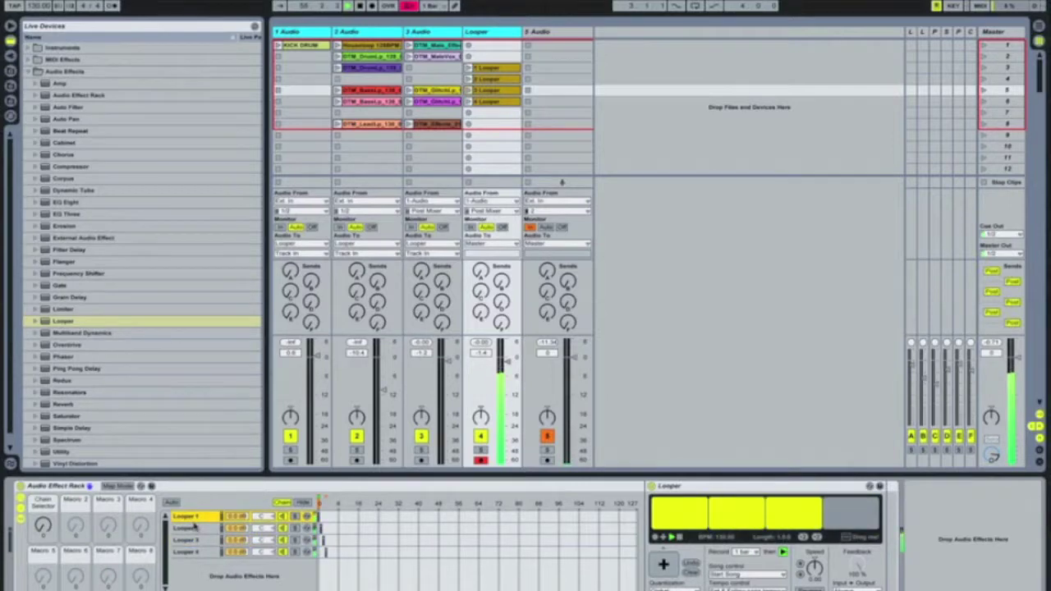
click(283, 529)
click(283, 540)
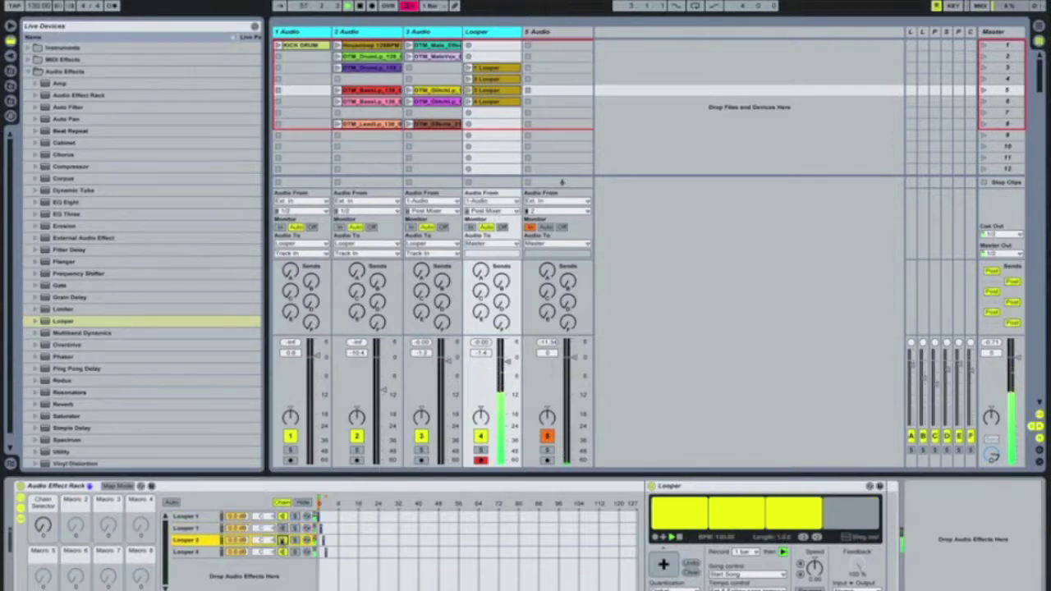
click(283, 552)
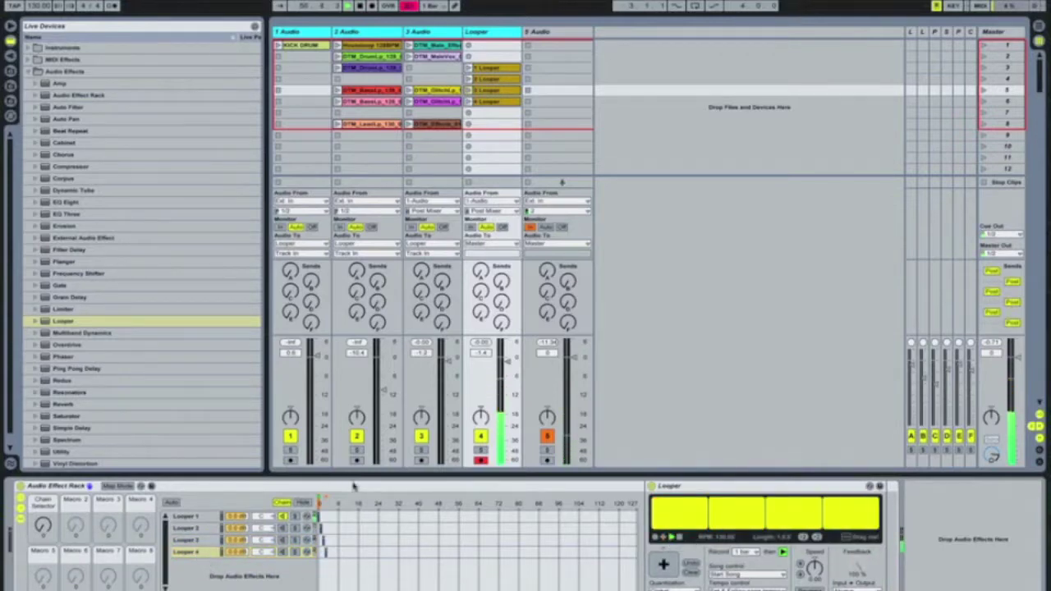
Reactivate the Looper 2, Looper 3 and Looper 4 chains in the Audio Effect Rack.
click(831, 575)
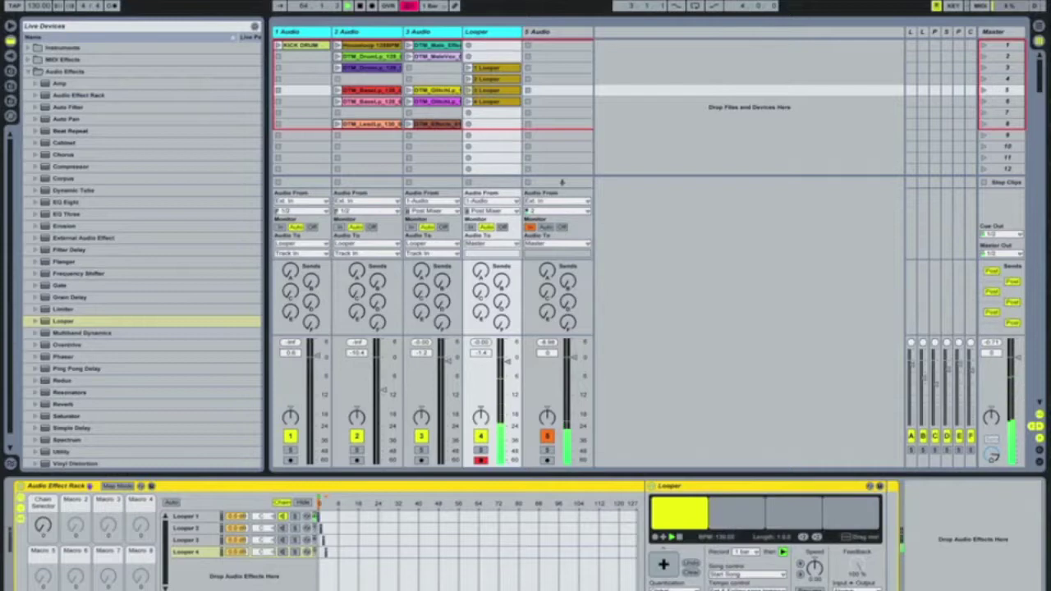
click(284, 539)
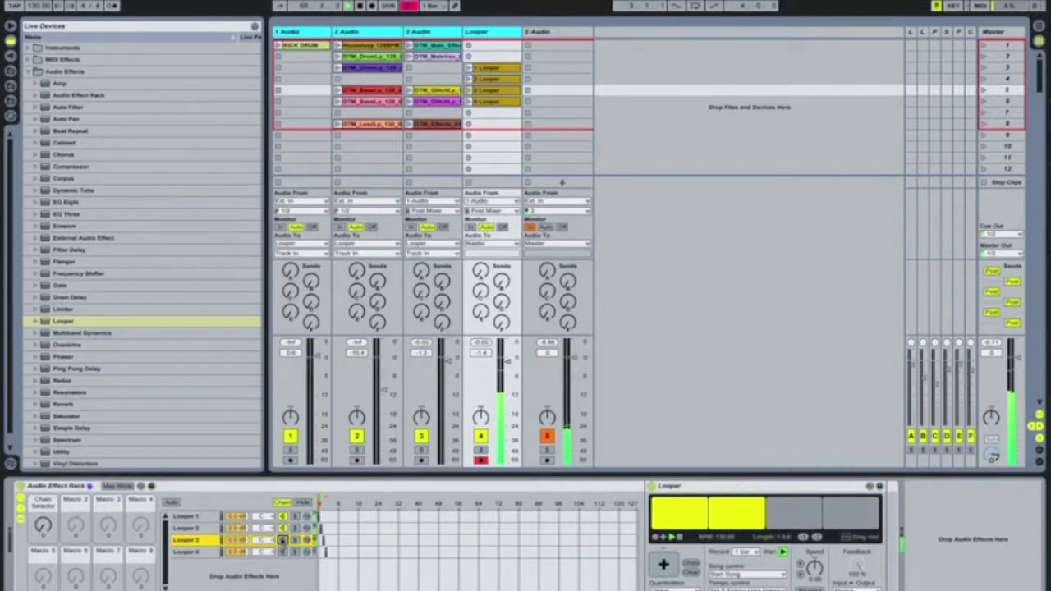
click(282, 528)
click(283, 539)
click(282, 551)
Select the Looper 2 chain, stop its loop and restart its playback.
click(234, 530)
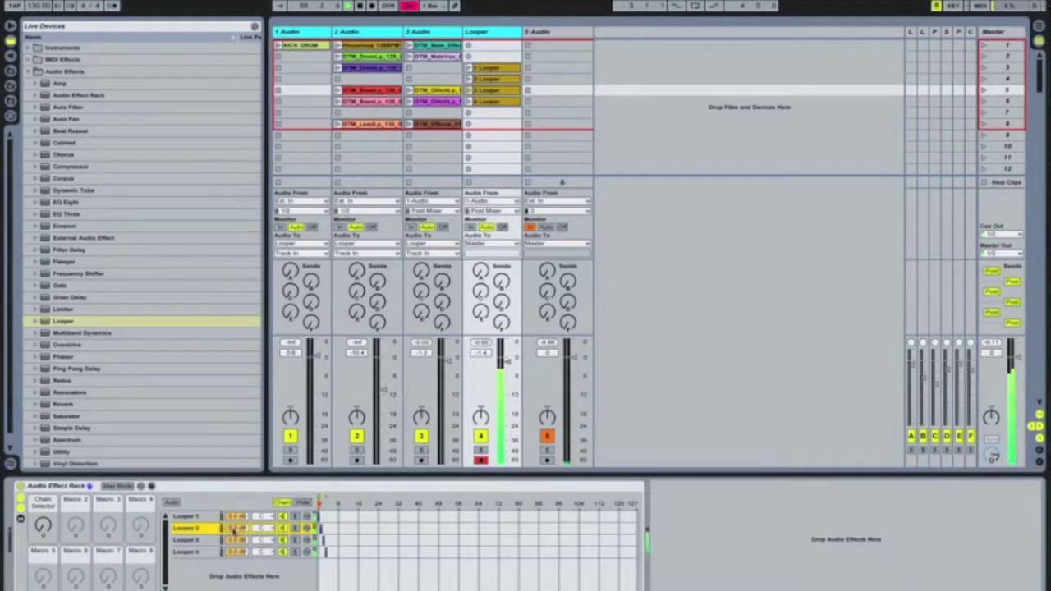
click(188, 531)
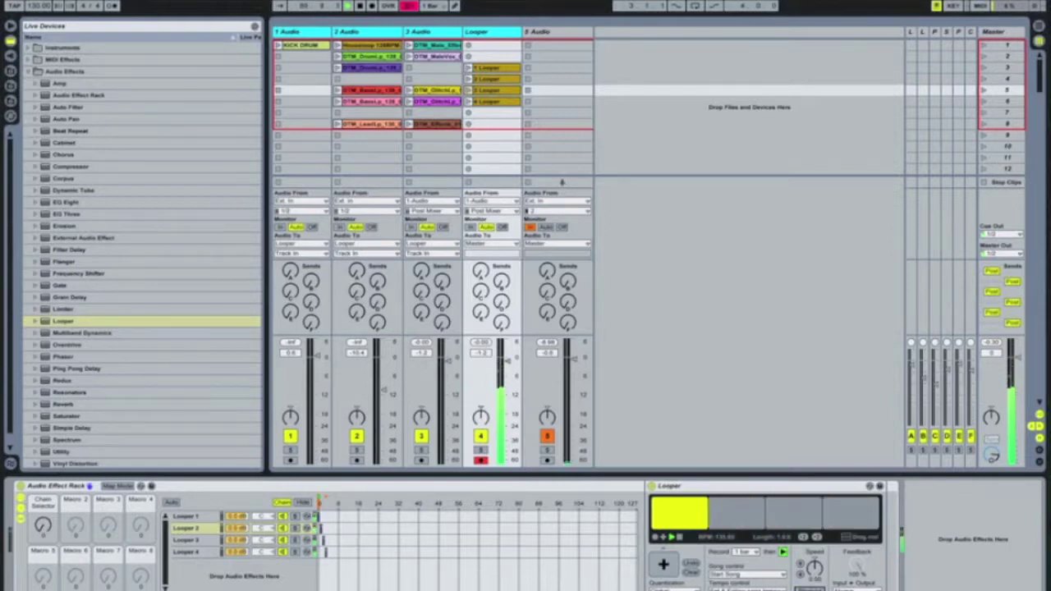
click(679, 537)
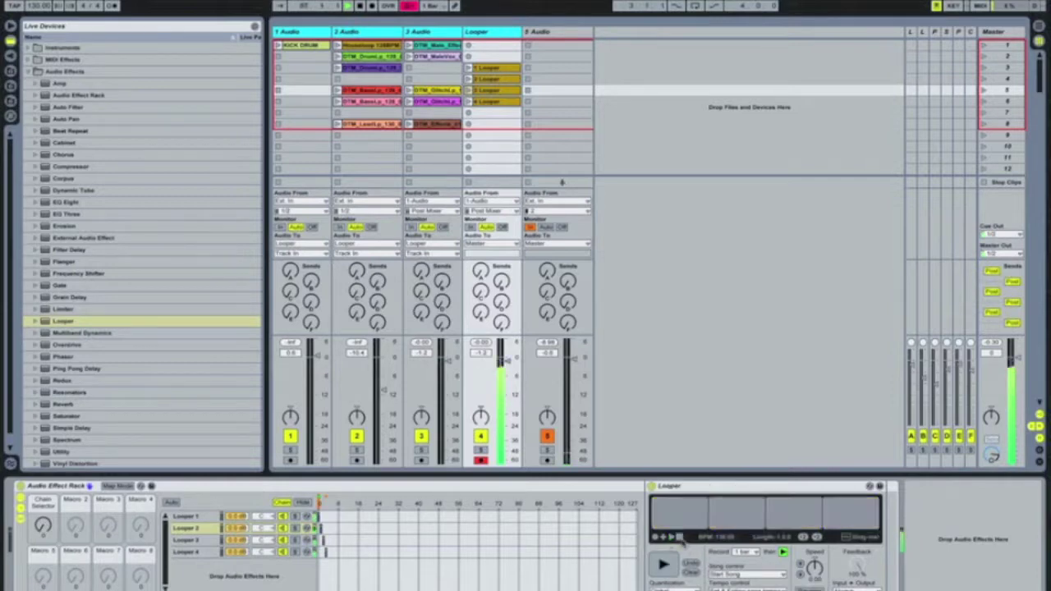
click(671, 537)
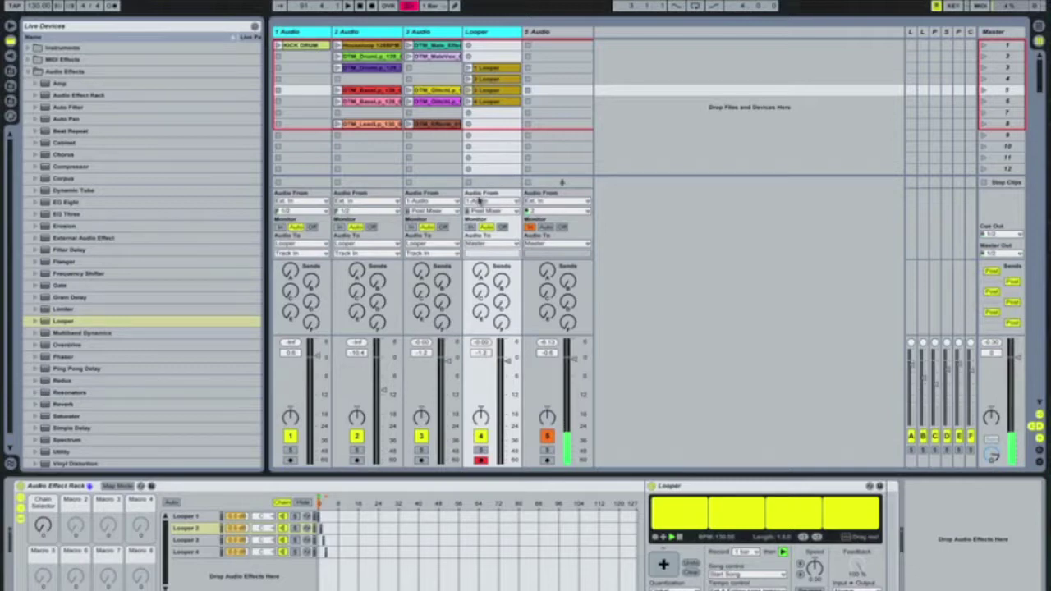
Insert a new MIDI track directly after the Looper track and select it.
click(561, 33)
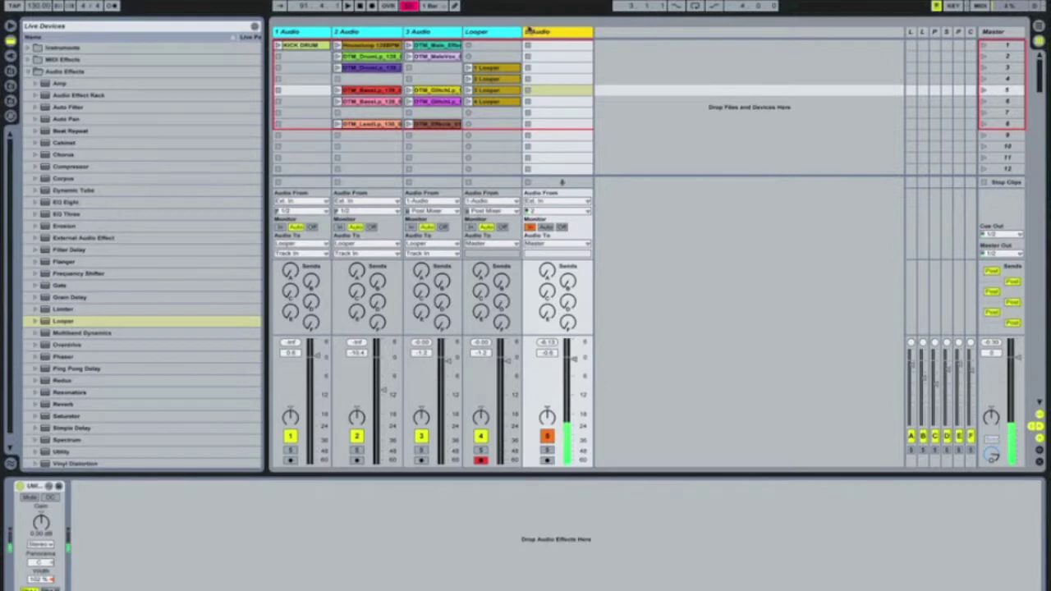
click(304, 45)
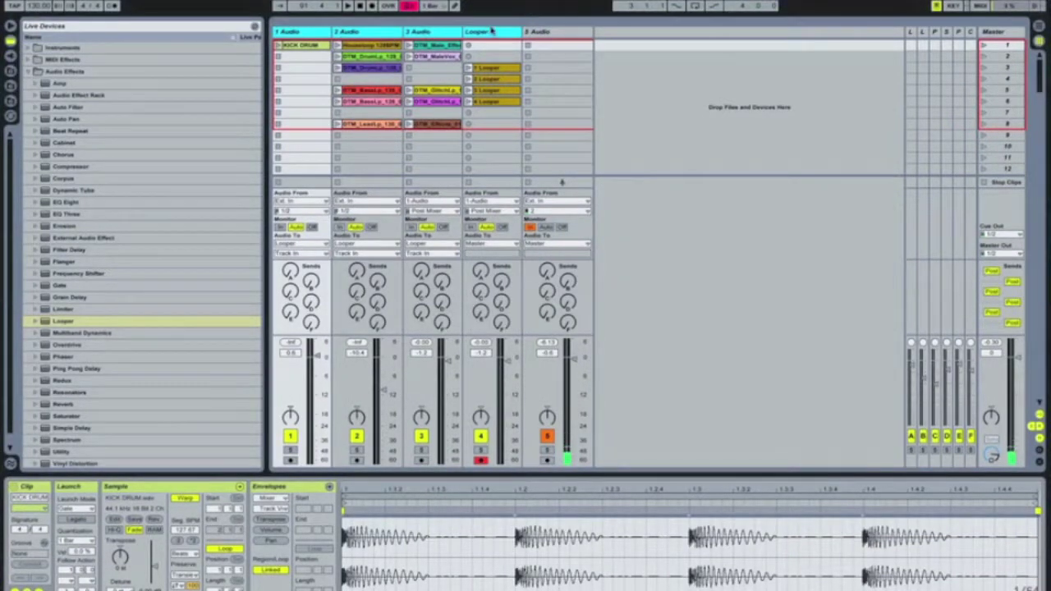
right_click(488, 31)
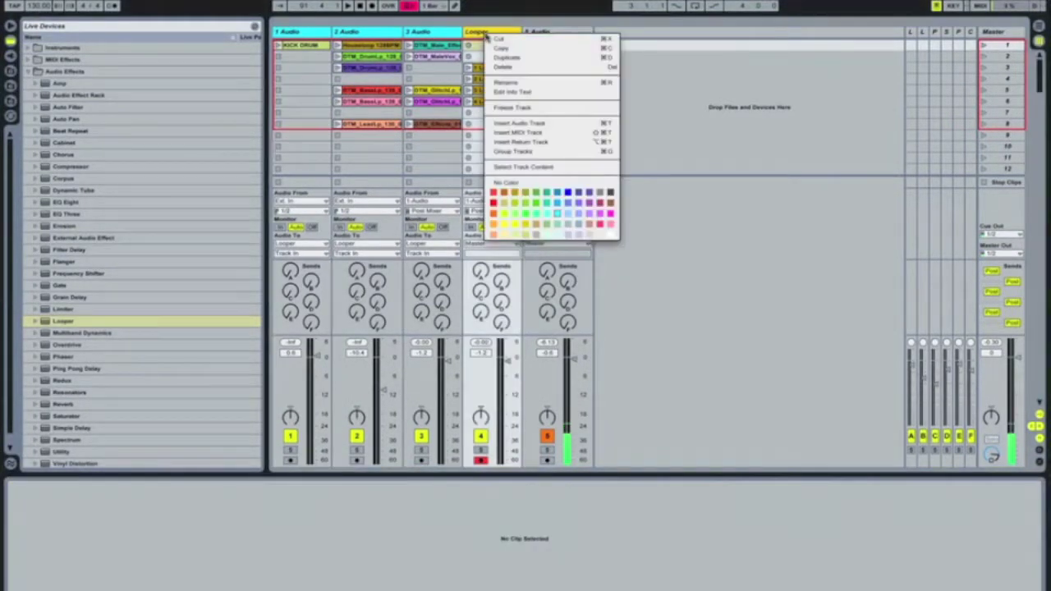
click(519, 133)
click(542, 32)
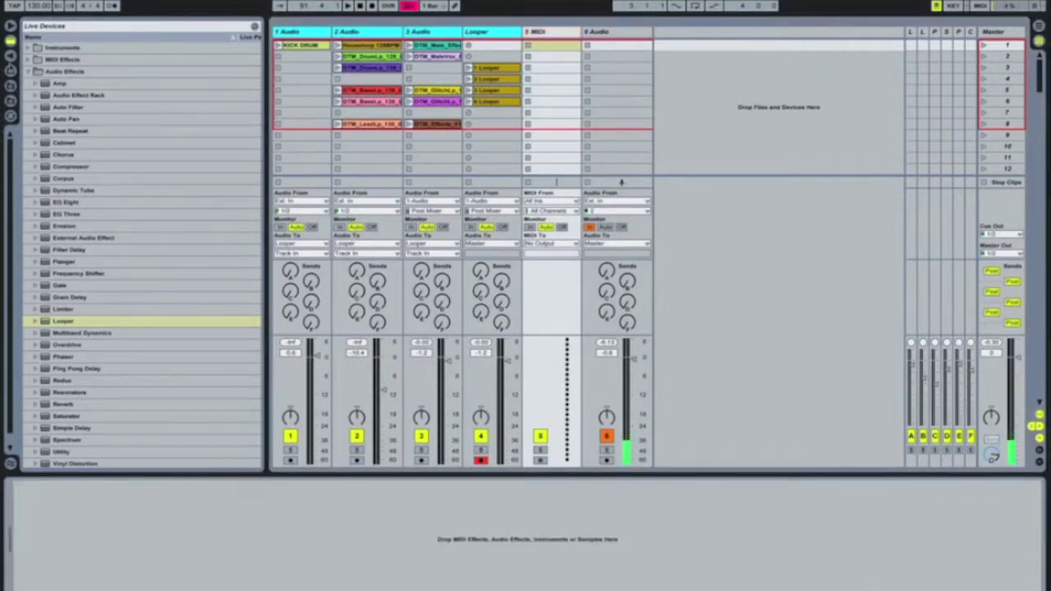
Load the Sampler preset Mallets-Plock Blip onto the new MIDI track and arm the track for recording.
click(29, 71)
click(30, 47)
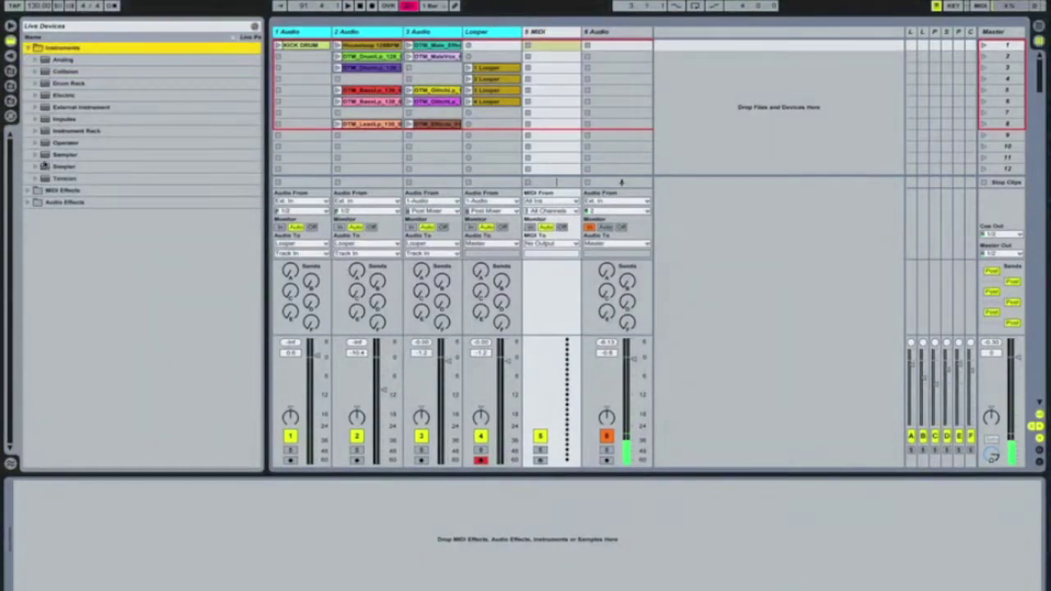
click(35, 156)
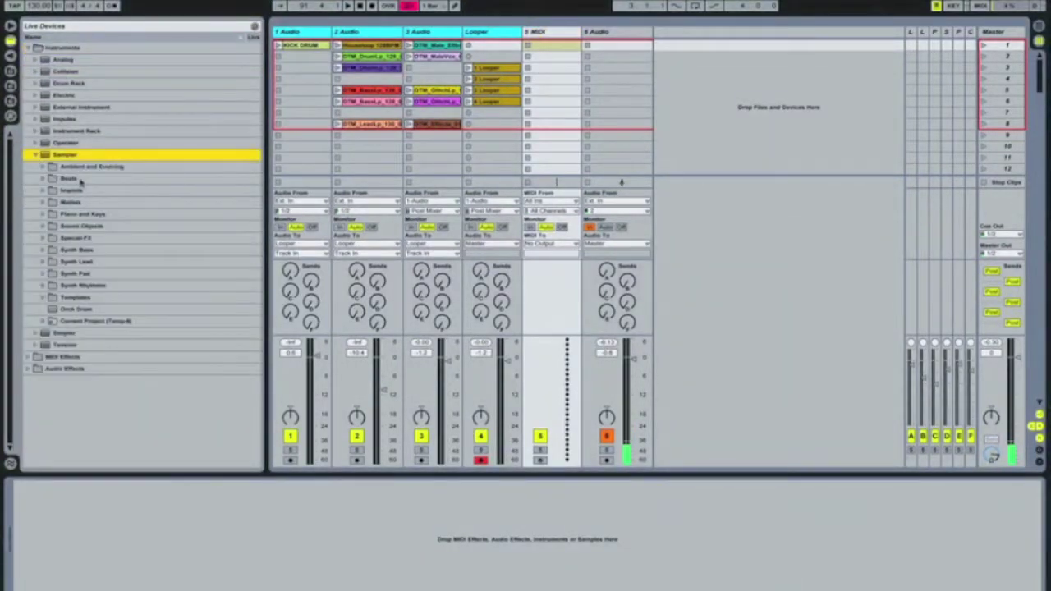
click(44, 203)
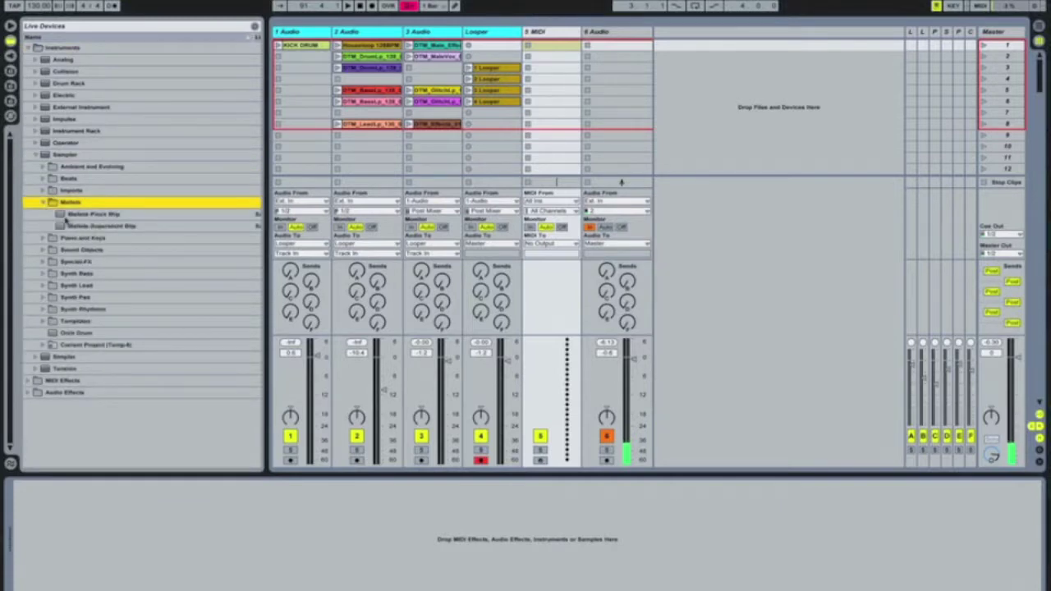
click(69, 214)
drag(197, 507, 197, 507)
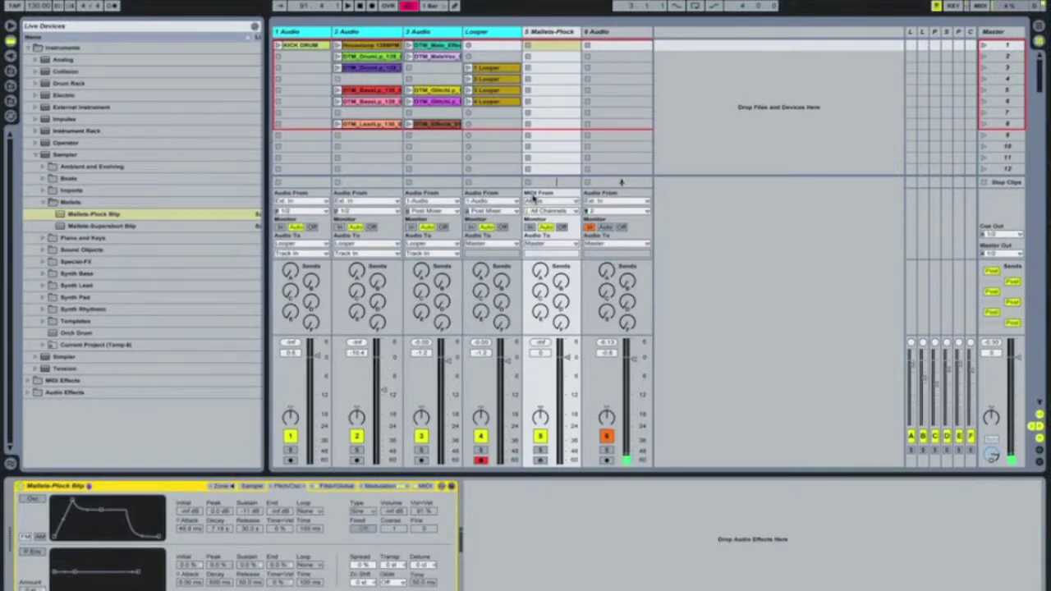
click(540, 460)
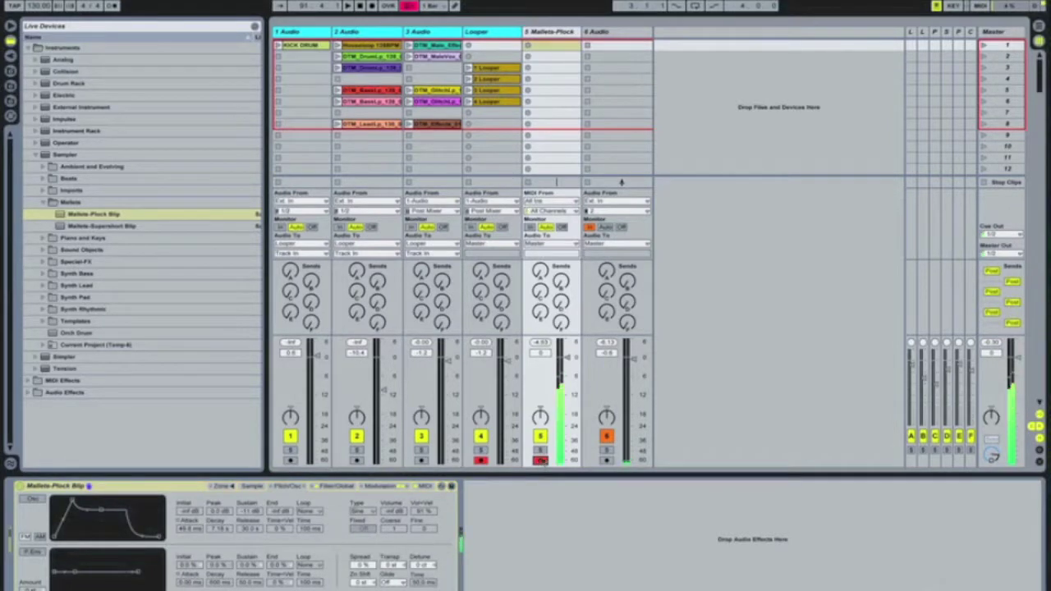
Raise send A on the Mallets-Plock track and route the A Long Verb return's output to the Looper track.
click(541, 274)
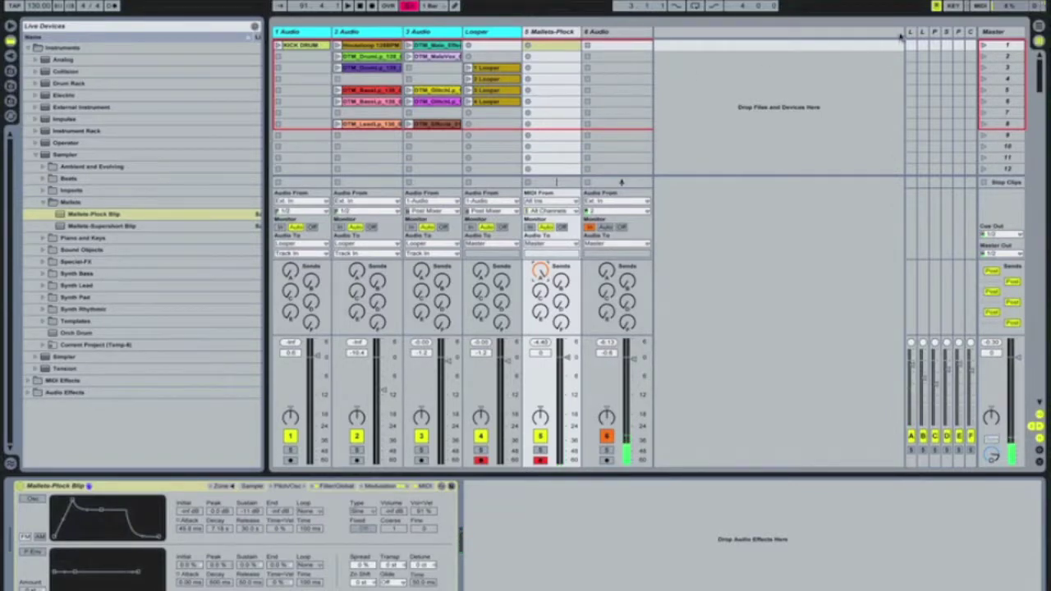
drag(908, 33, 824, 32)
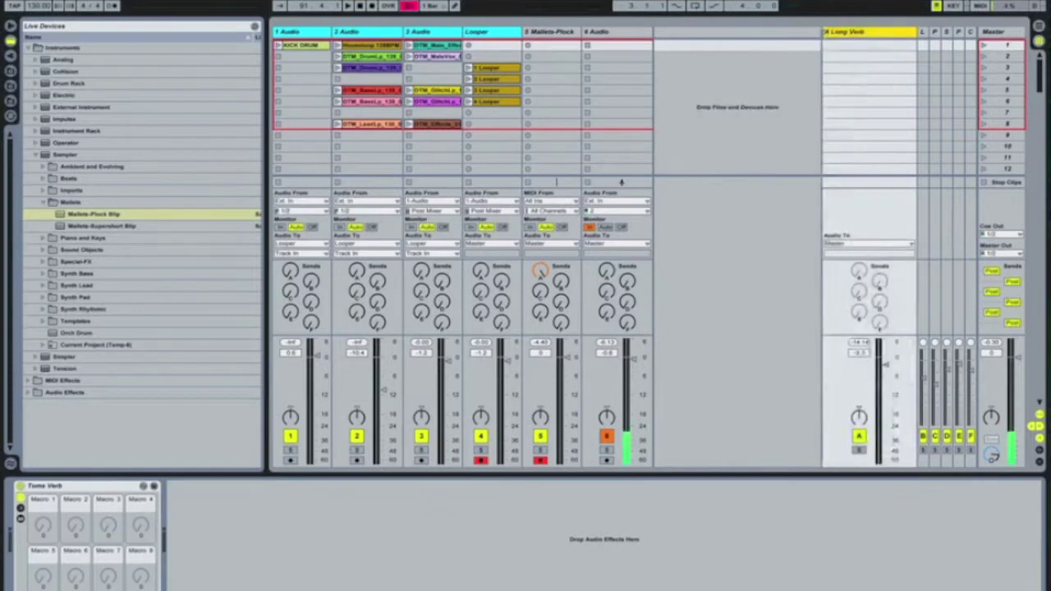
click(858, 244)
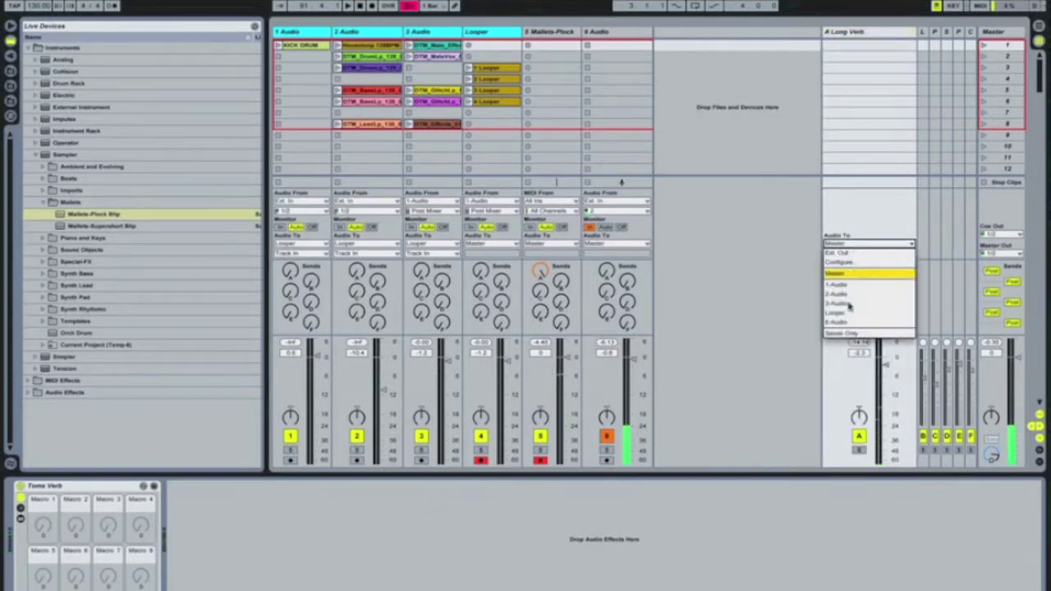
click(850, 318)
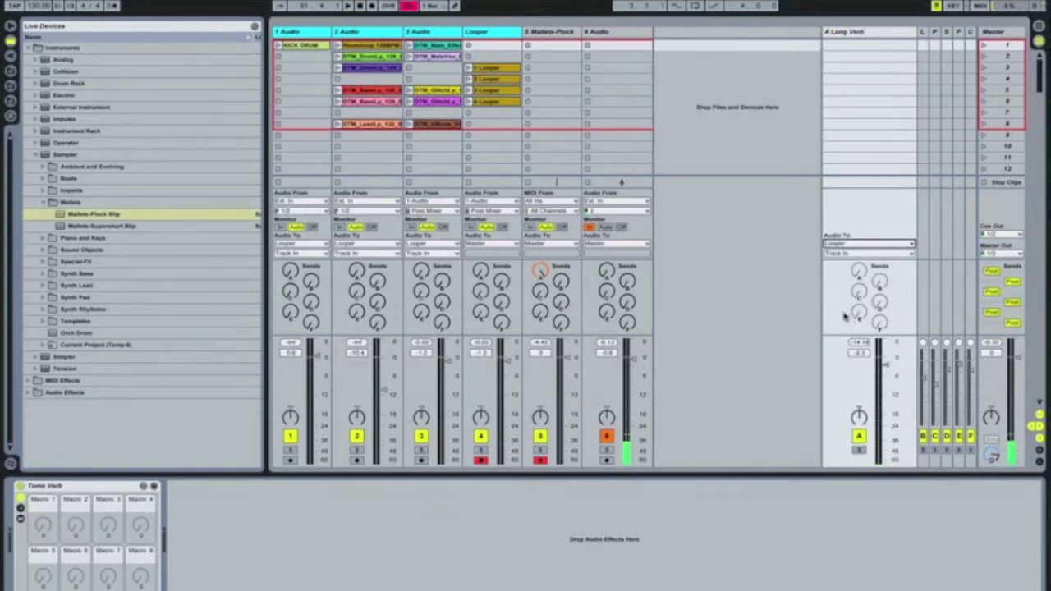
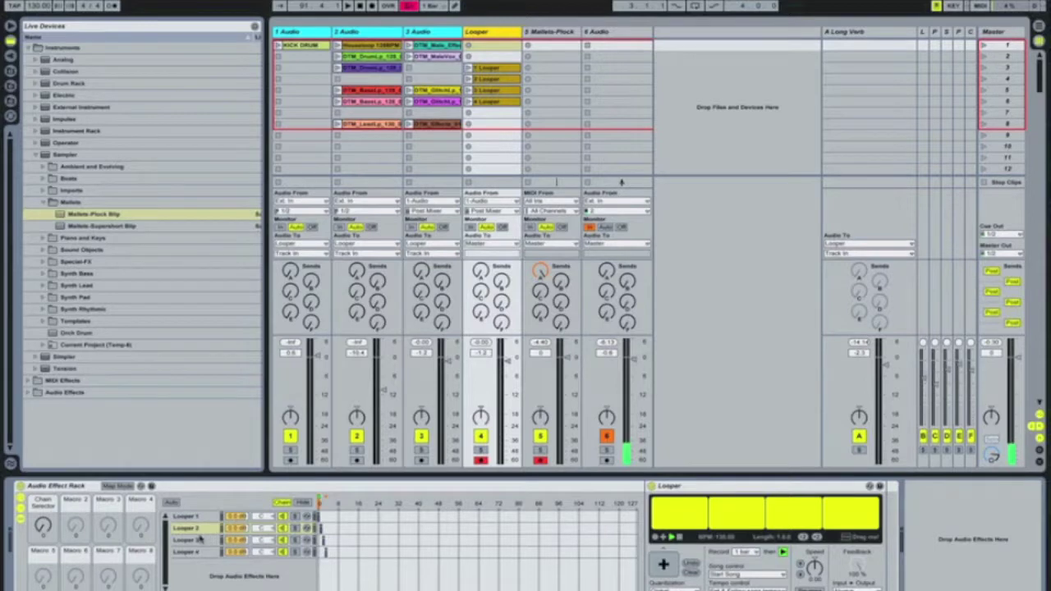
Start playback, clear the loop in the Looper 4 chain and record a new loop of the mallets into it.
key(space)
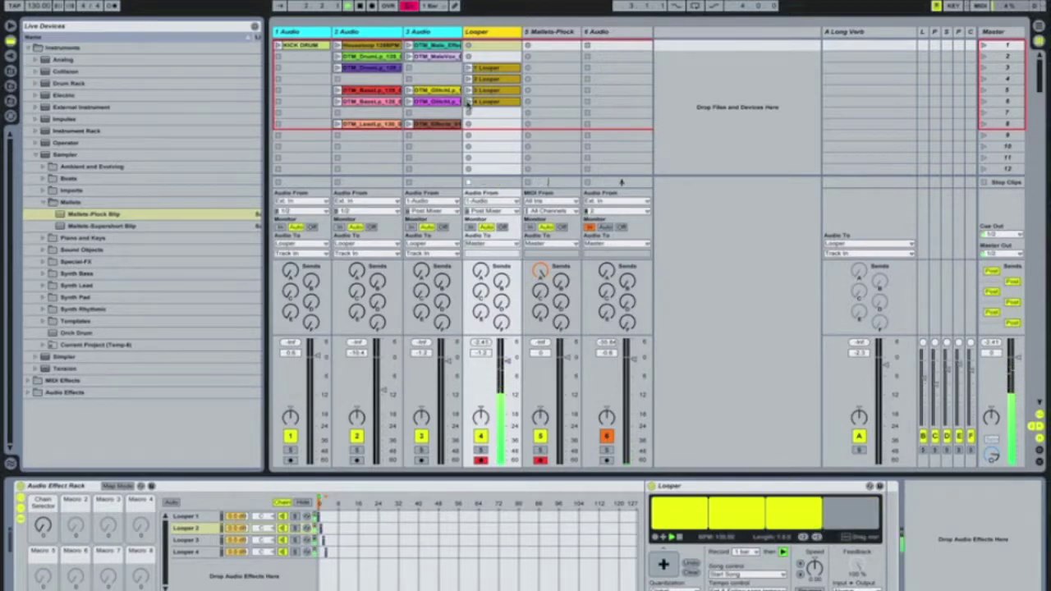
click(197, 552)
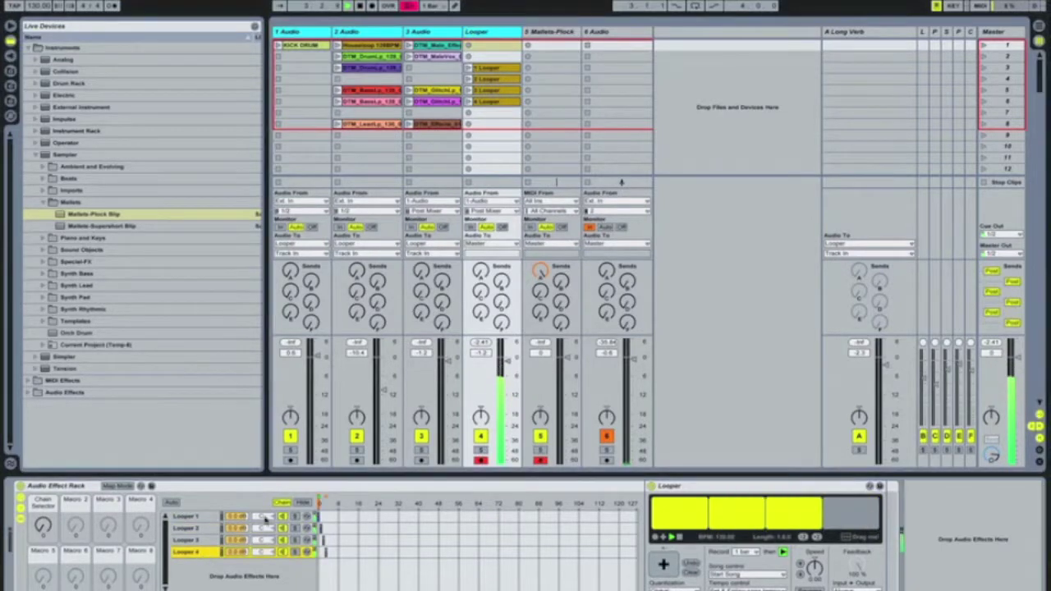
click(694, 574)
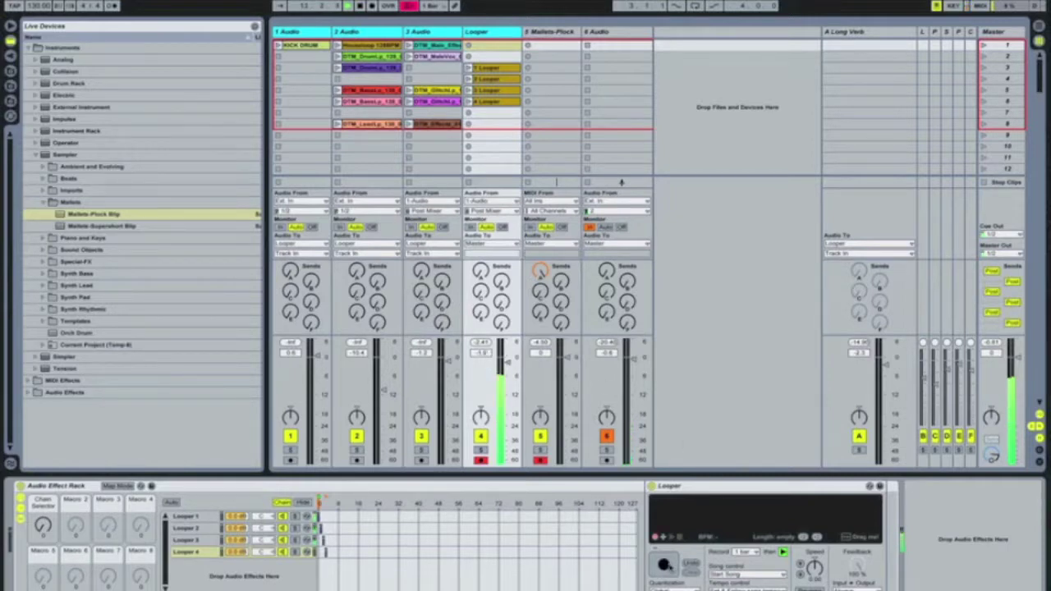
click(664, 562)
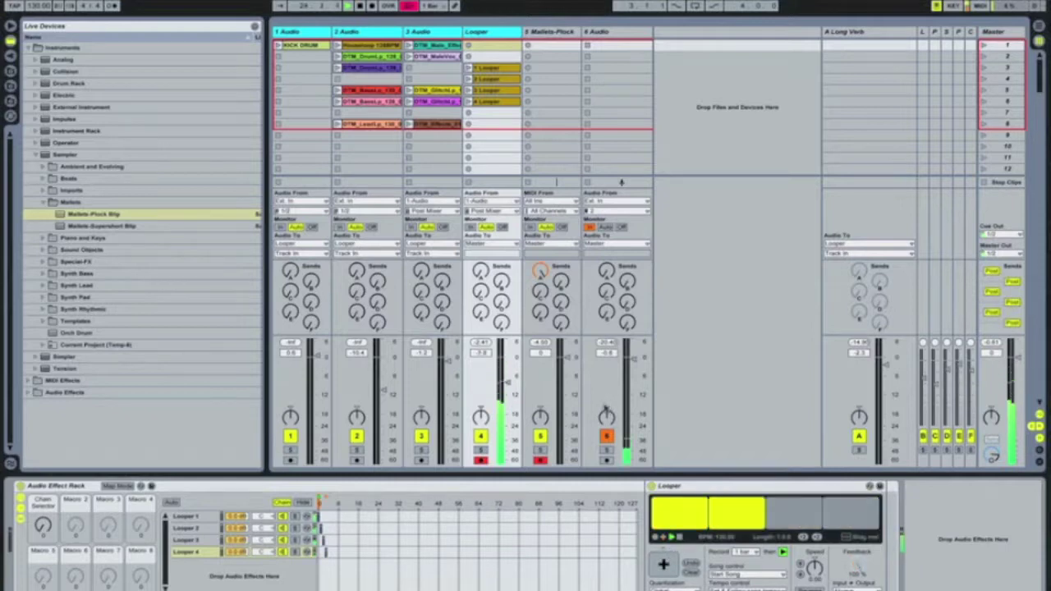
Collapse the A Long Verb return, expand the C PingPong return and raise send C on the Mallets-Plock track.
mouse_move(565, 303)
mouse_down()
mouse_move(543, 277)
mouse_move(546, 300)
mouse_up()
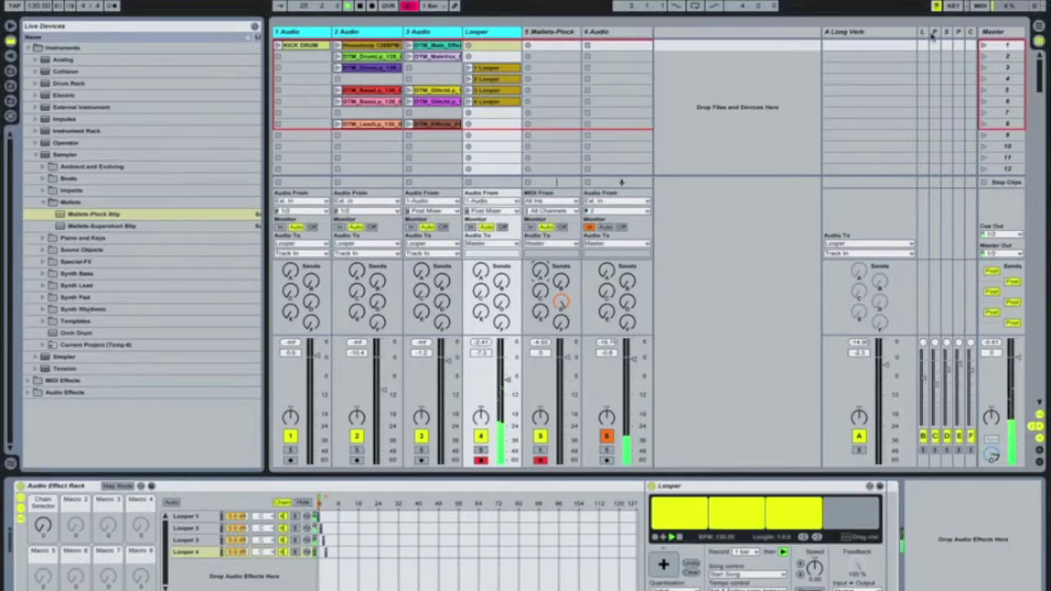
drag(897, 36, 925, 33)
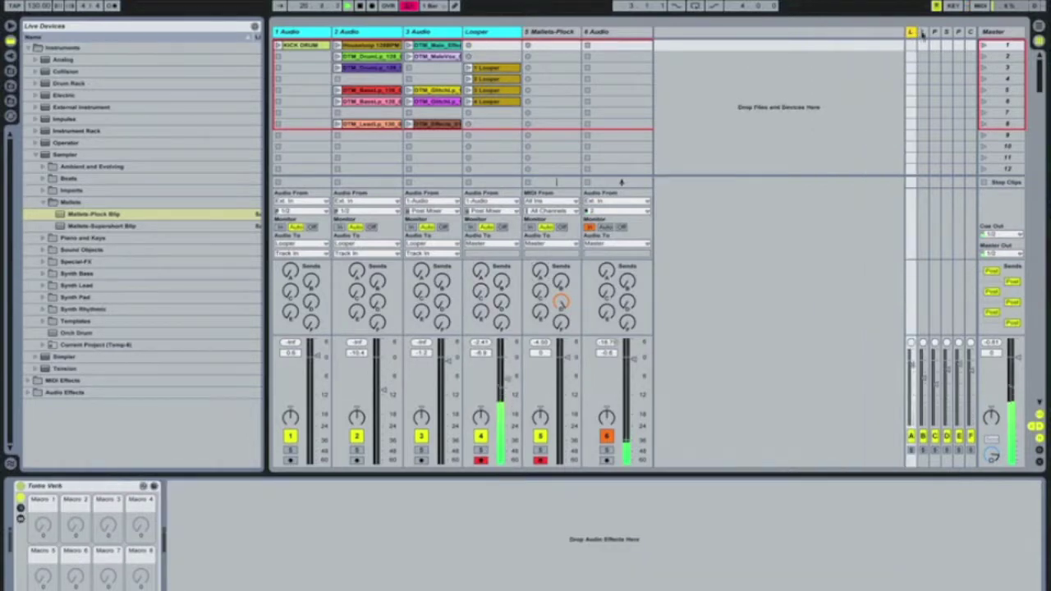
click(922, 33)
drag(877, 37, 905, 36)
click(947, 33)
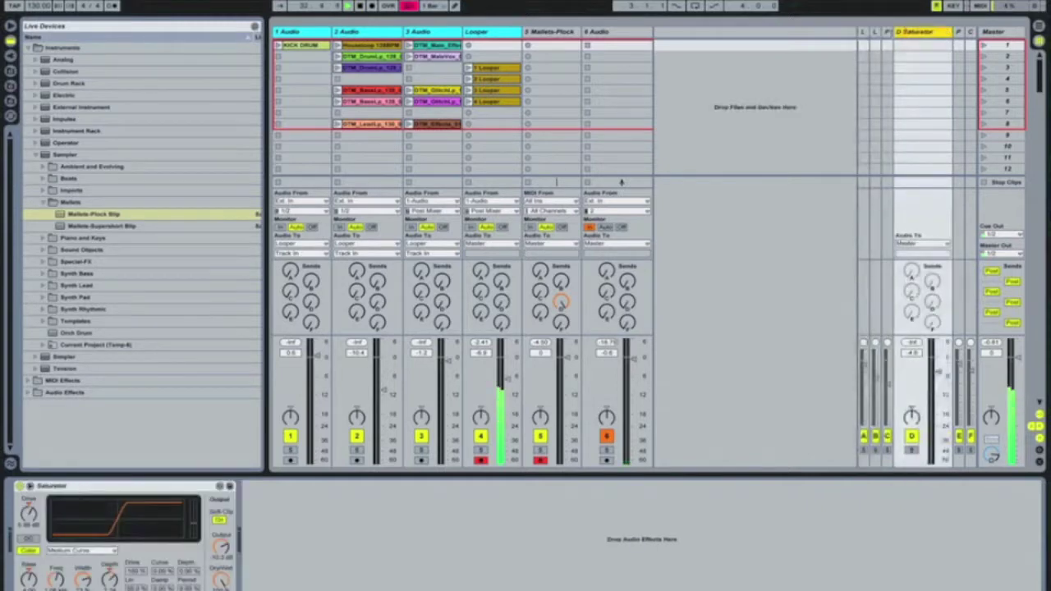
drag(951, 33, 920, 37)
click(935, 34)
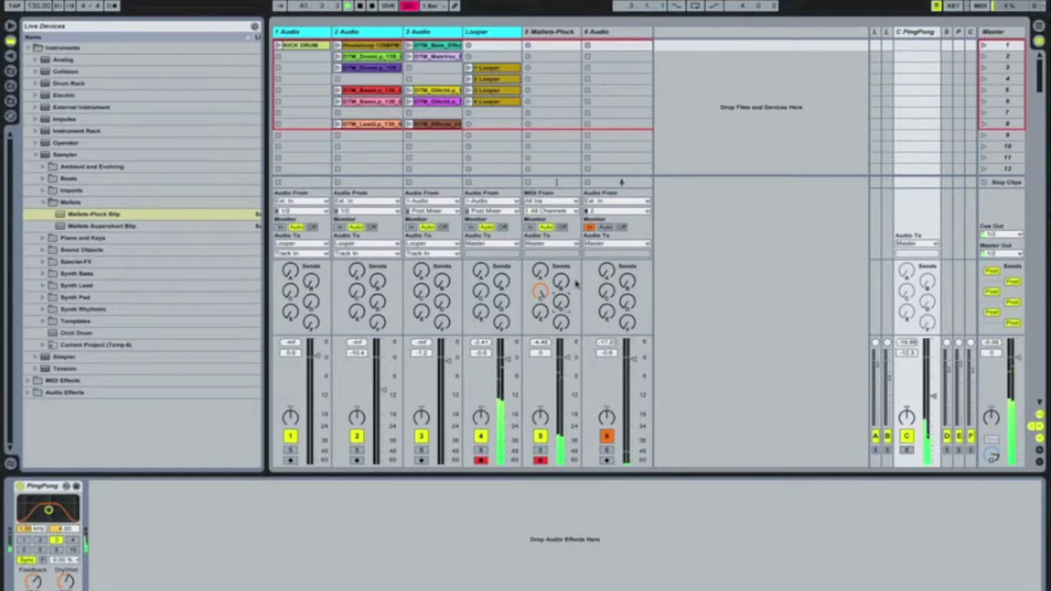
Clear the loop in the Looper track's Looper 4 chain and record a new loop to overdub on.
click(495, 31)
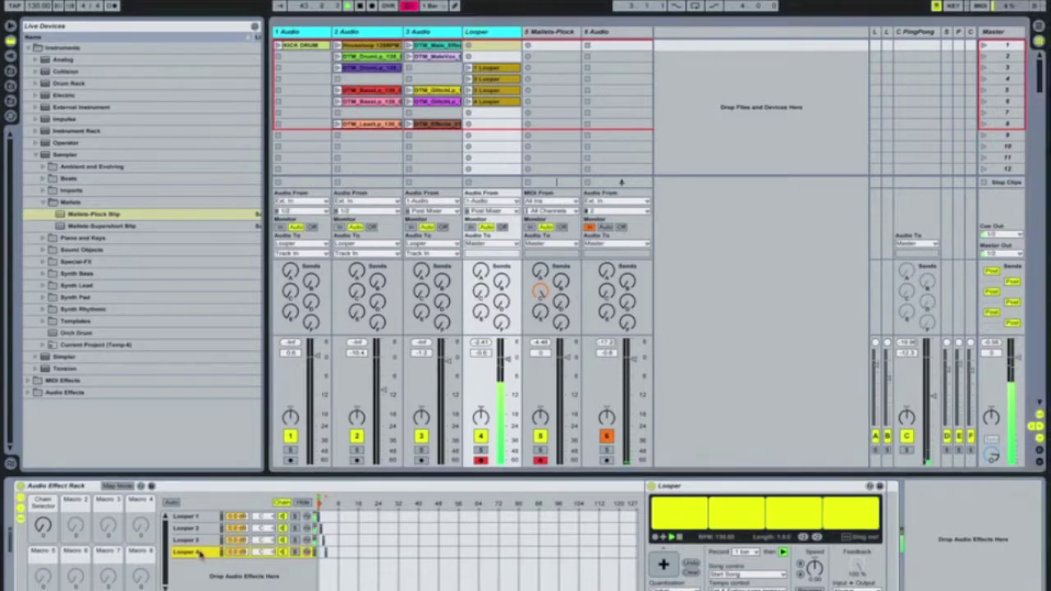
click(692, 572)
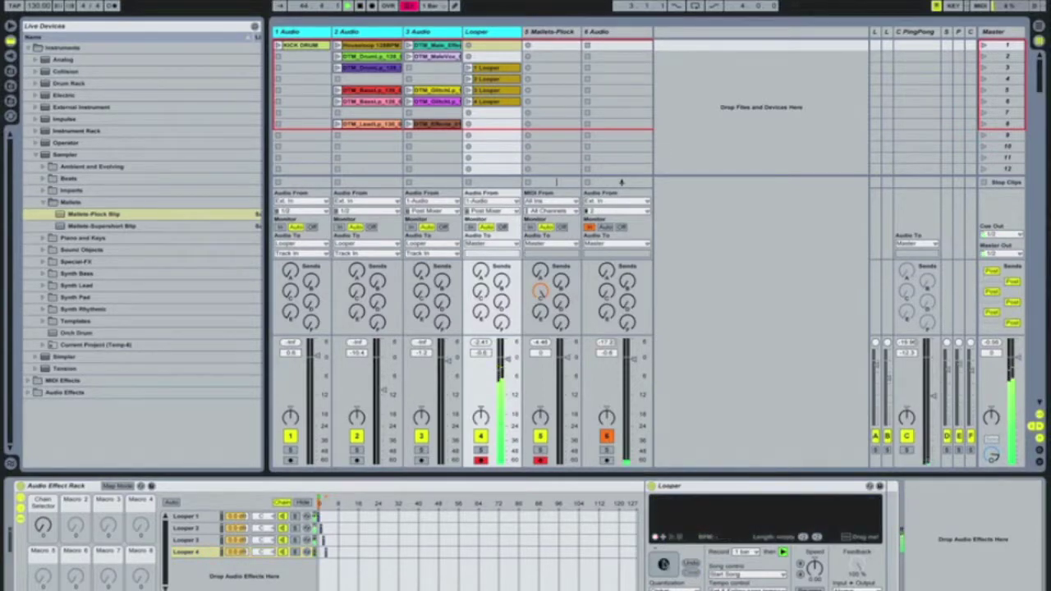
click(663, 564)
click(663, 565)
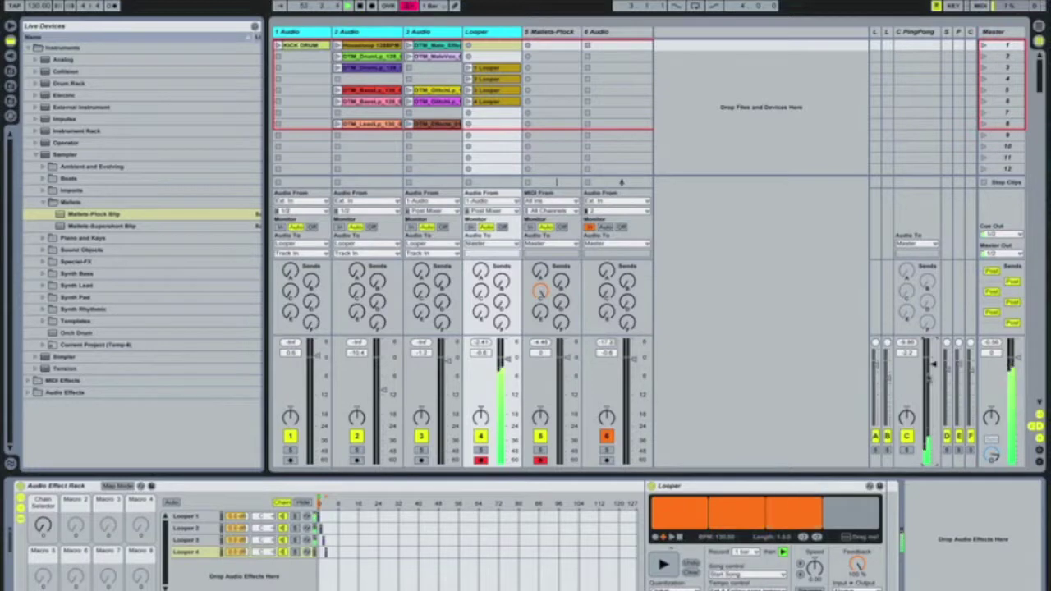
Route the C PingPong return's output to the Looper track so its delay feeds the Looper 4 chain.
click(197, 554)
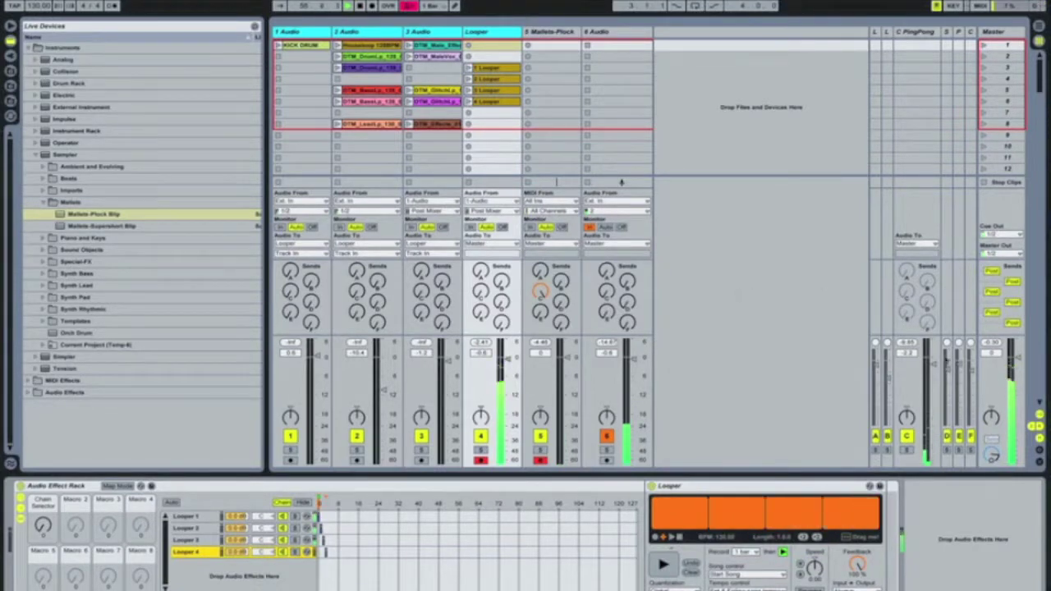
click(916, 245)
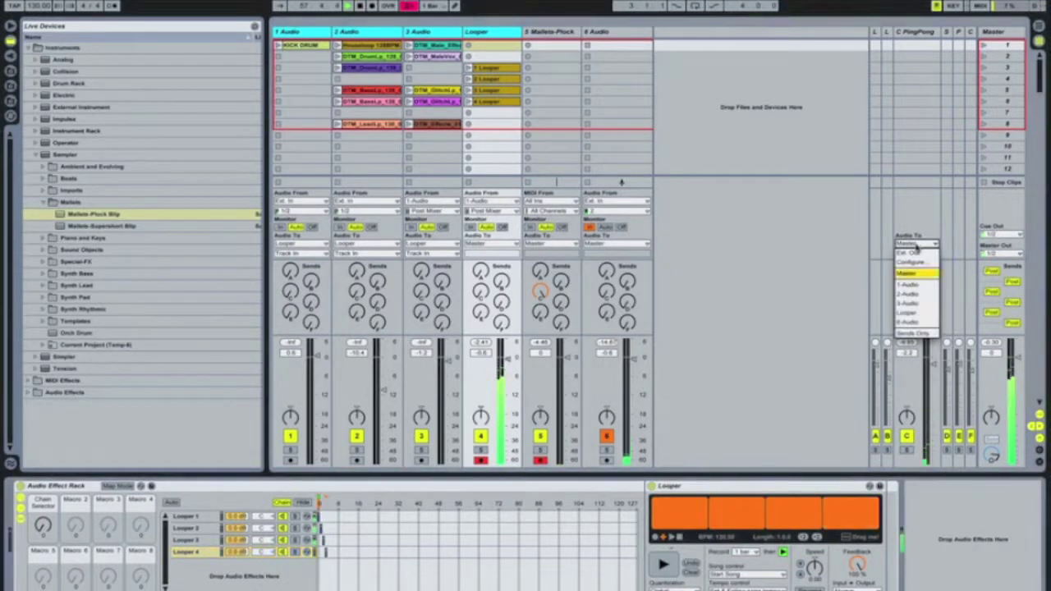
click(912, 313)
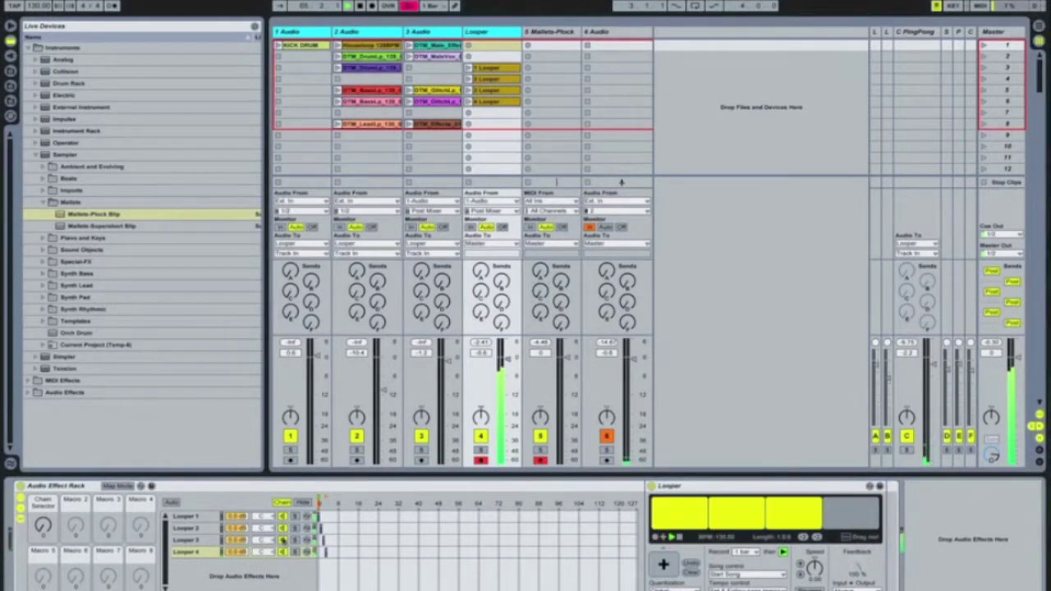
Deactivate the Looper 2 chain and delete the Mallets-Plock MIDI track.
click(284, 529)
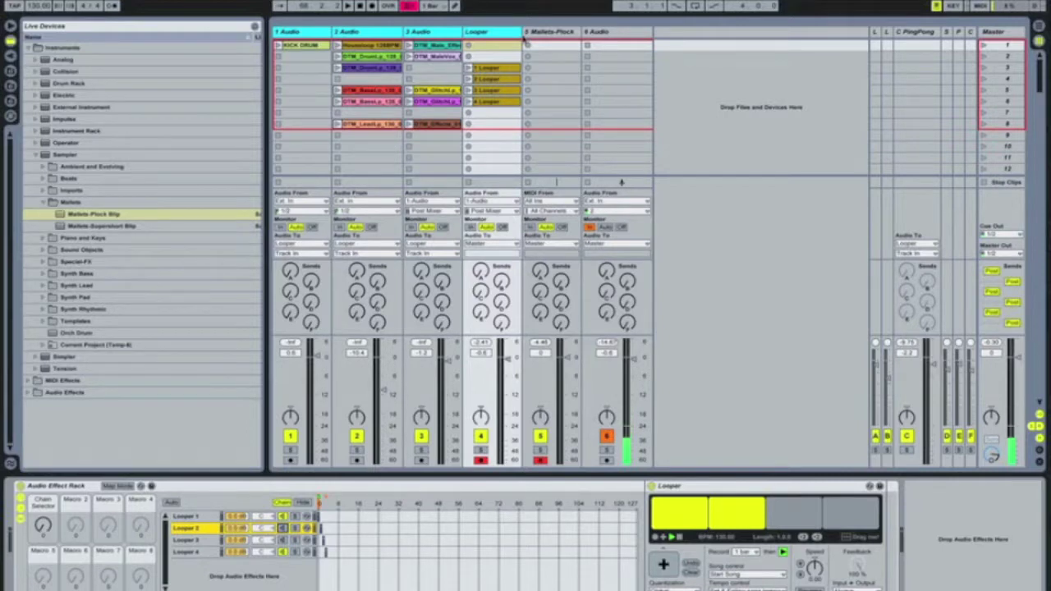
click(367, 92)
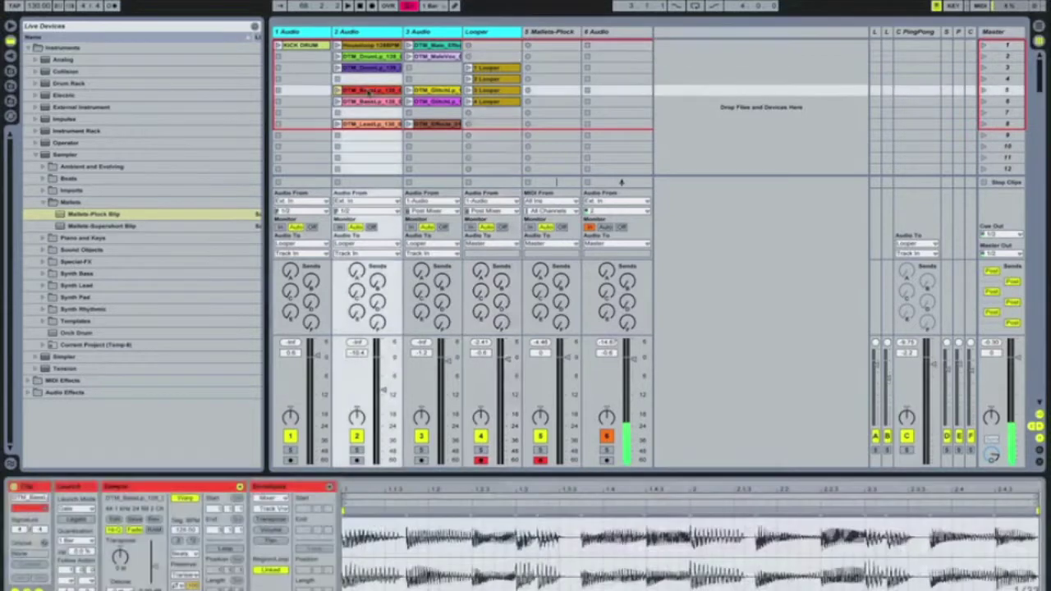
click(435, 56)
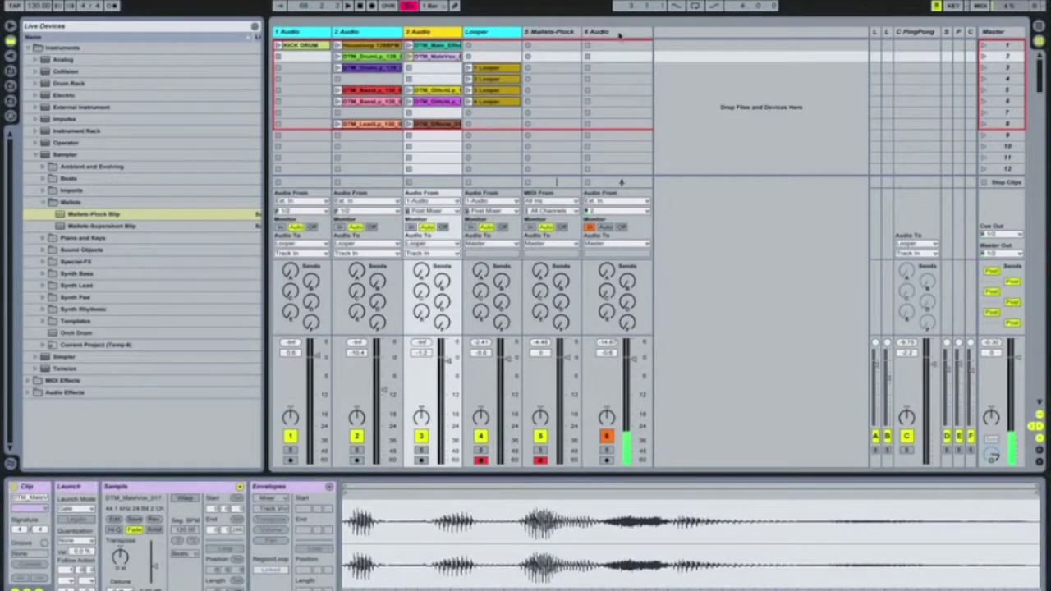
click(536, 32)
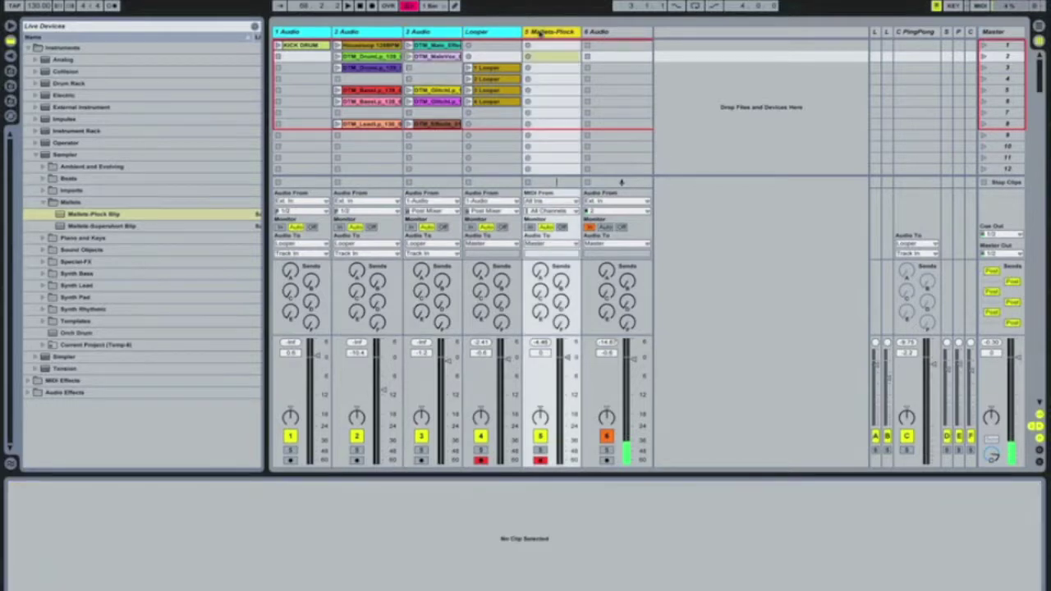
key(Delete)
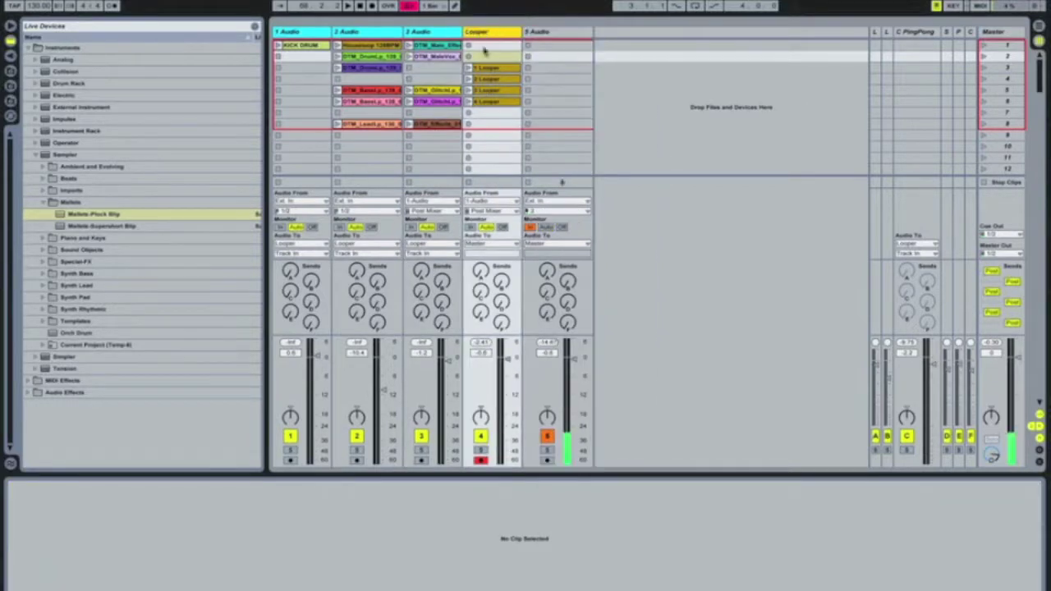
Reactivate the Looper 2 chain and clear the loops in the Looper 2, Looper 3 and Looper 4 chains.
click(485, 33)
drag(283, 540, 282, 529)
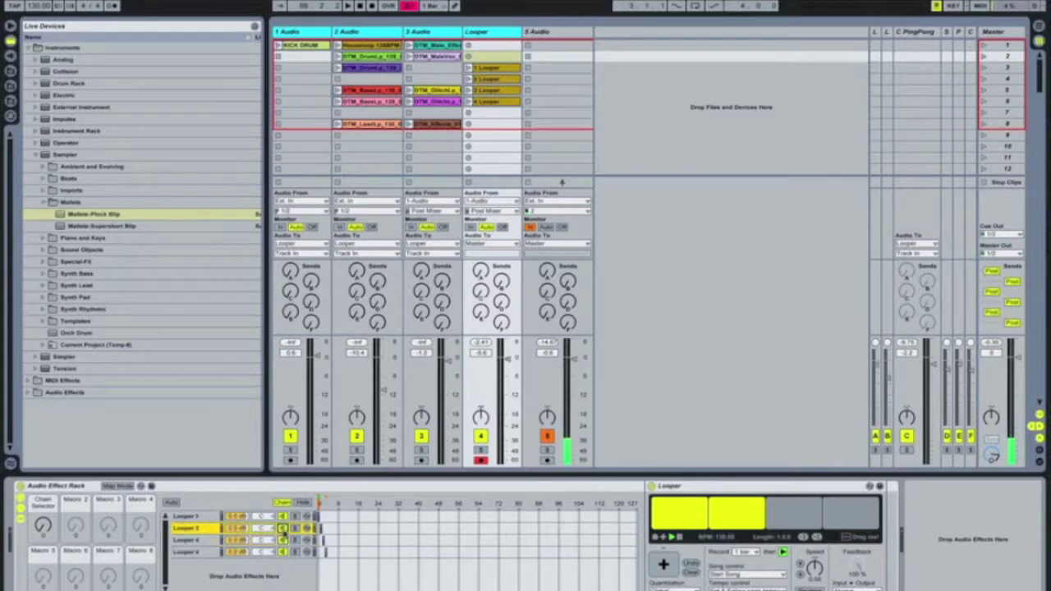
click(688, 572)
key(Down)
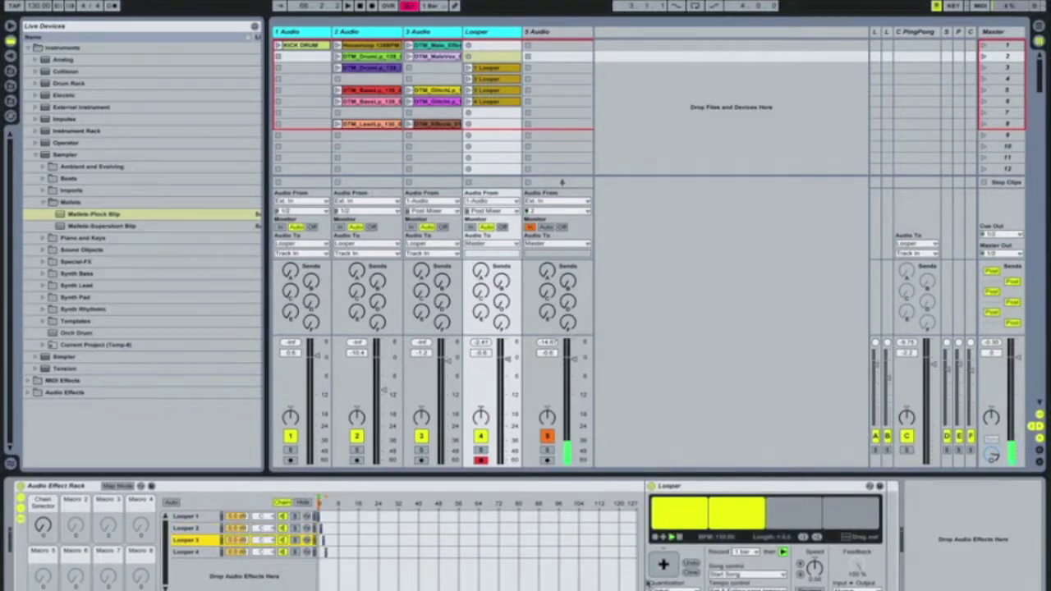
click(195, 554)
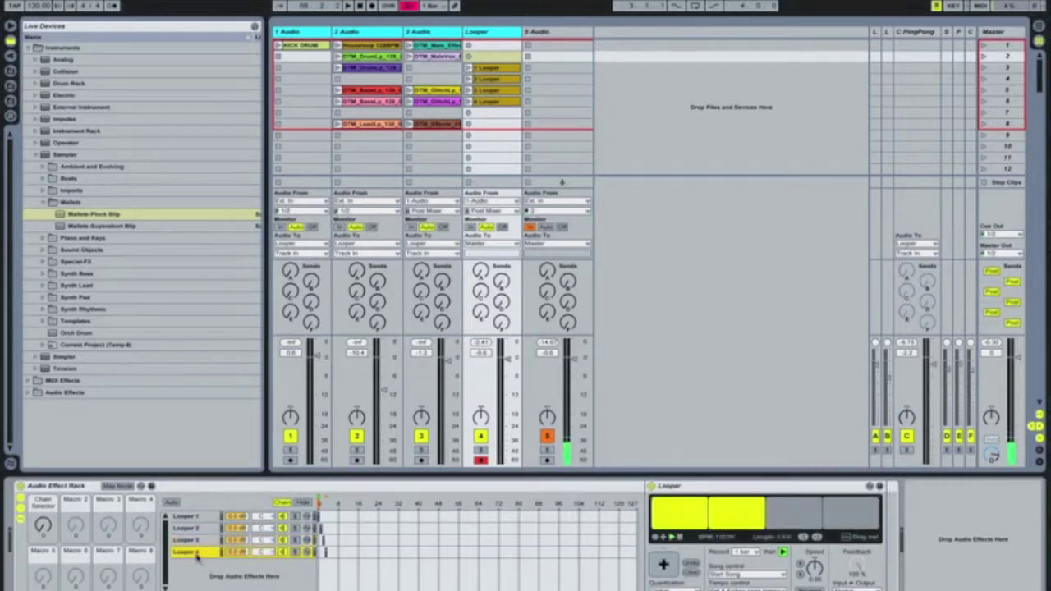
click(690, 574)
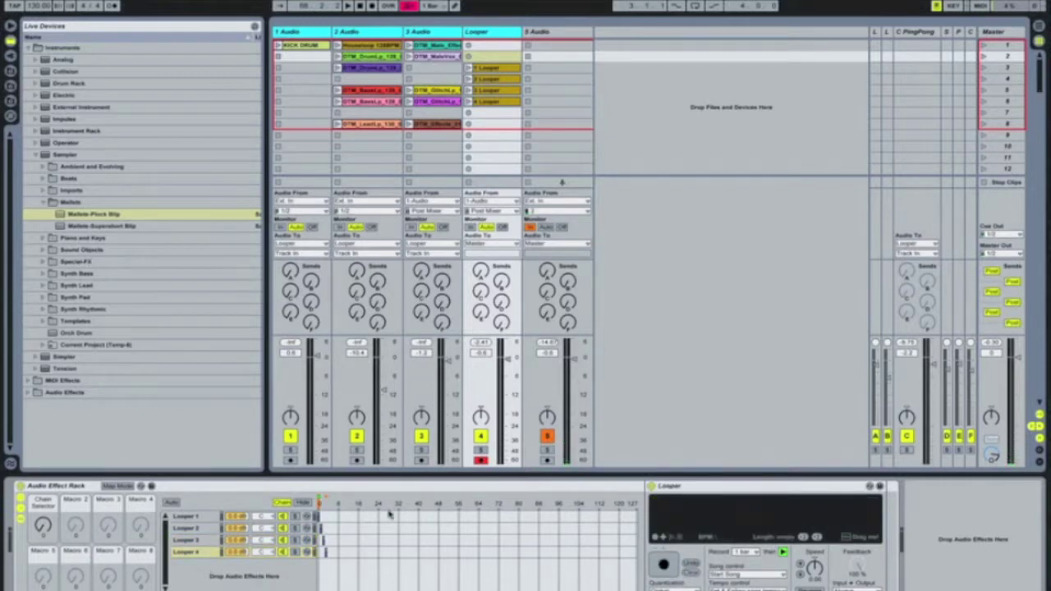
Get a loop playing in the Looper 1 chain, then record a new loop in the Looper 4 chain.
click(186, 516)
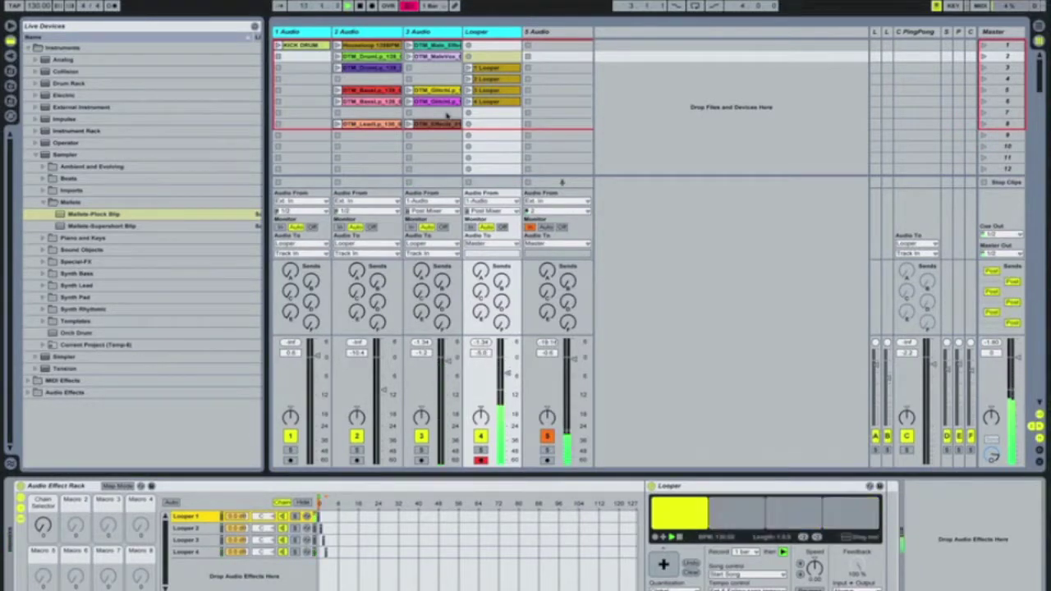
click(218, 551)
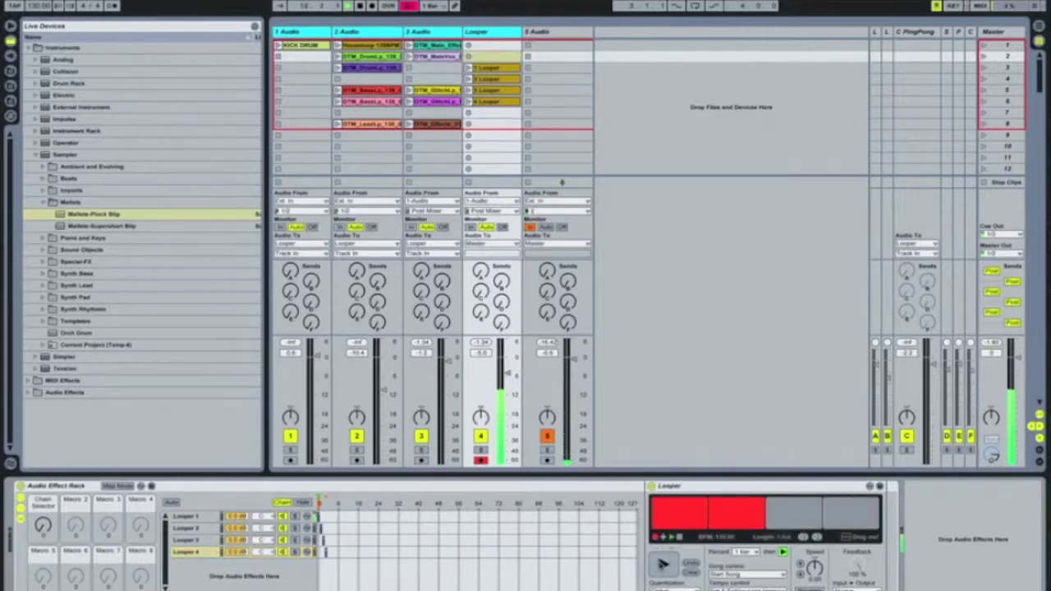
click(665, 558)
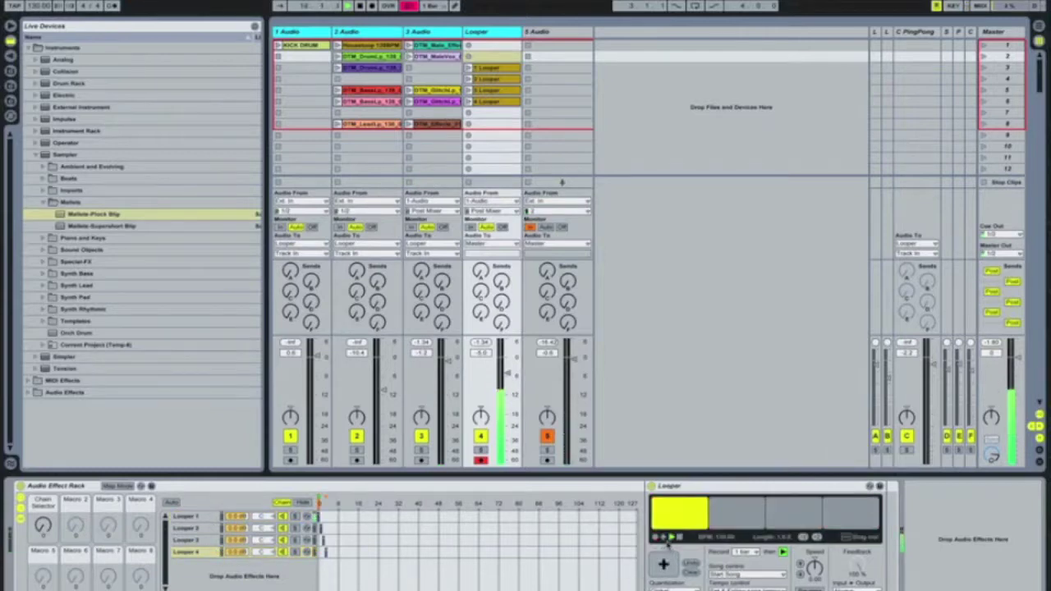
Overdub the DTM_MaleVox clip from the 3 Audio track onto the Looper 4 loop and lower that chain's volume.
click(665, 537)
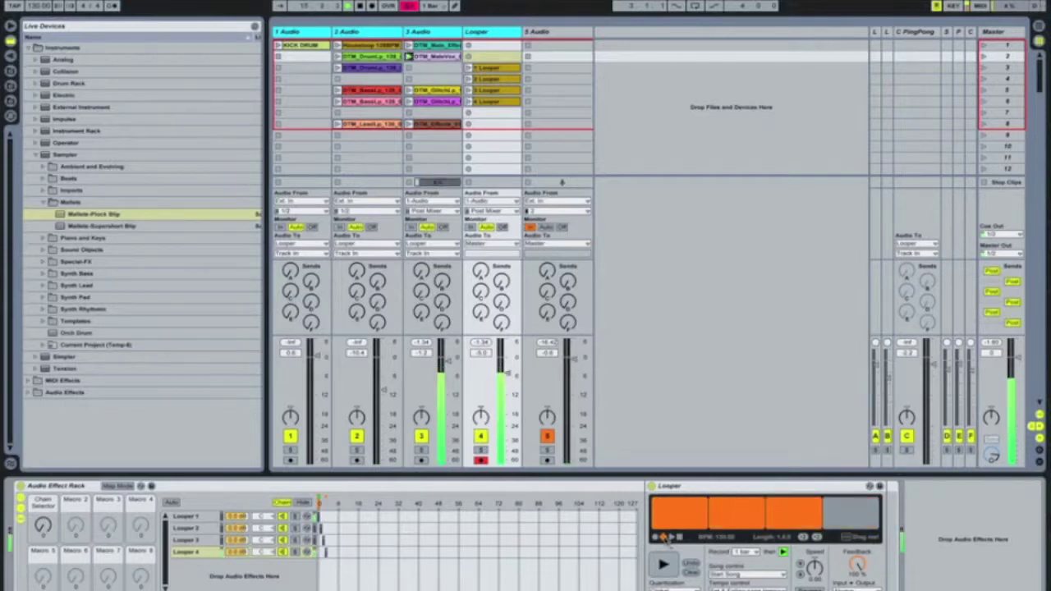
click(457, 68)
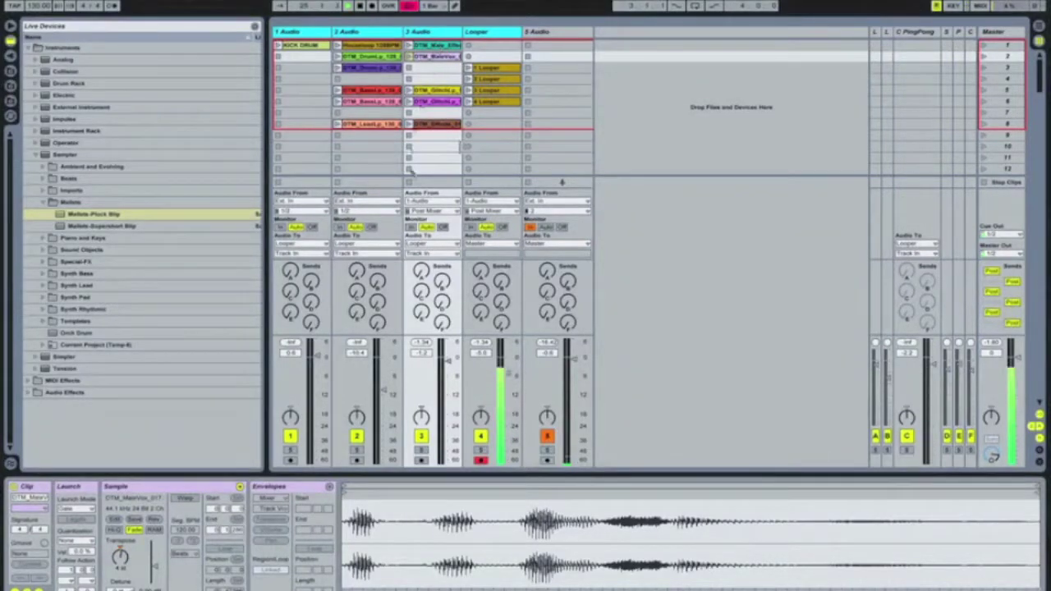
click(480, 33)
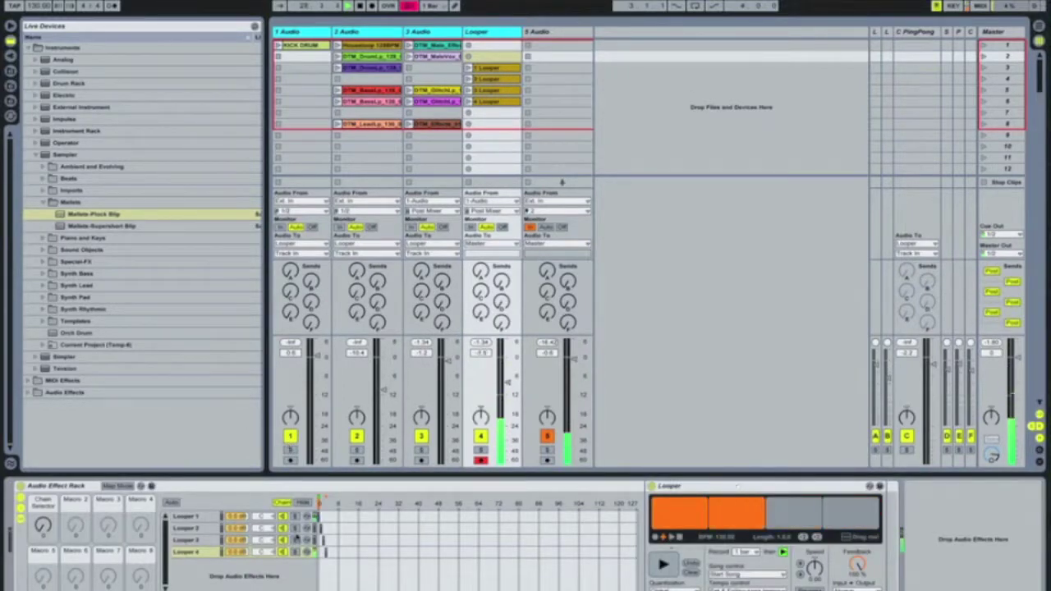
click(238, 551)
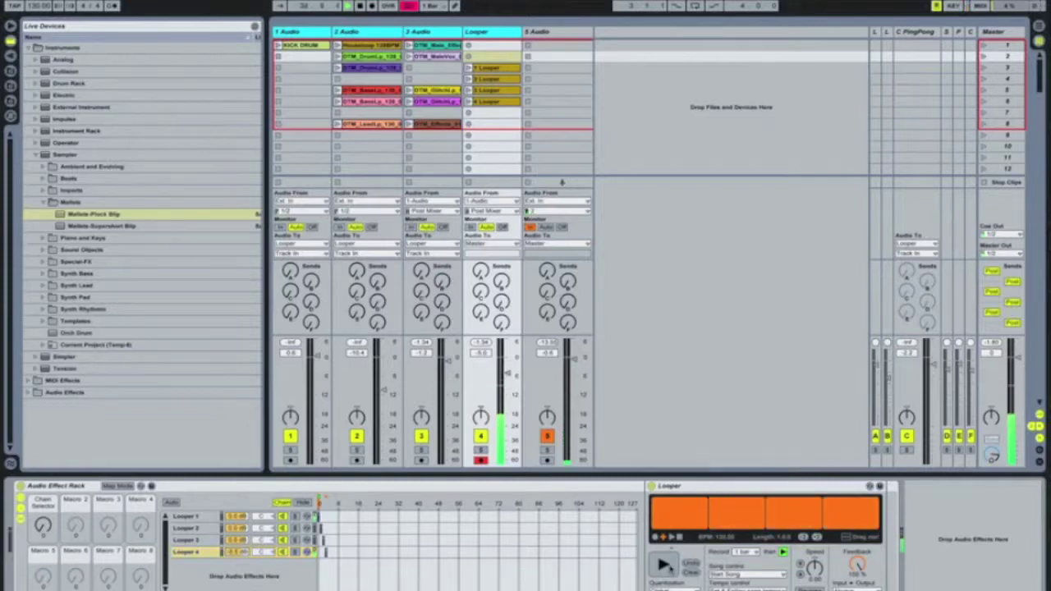
End overdubbing in the Looper 4 chain and clear its loop.
click(665, 566)
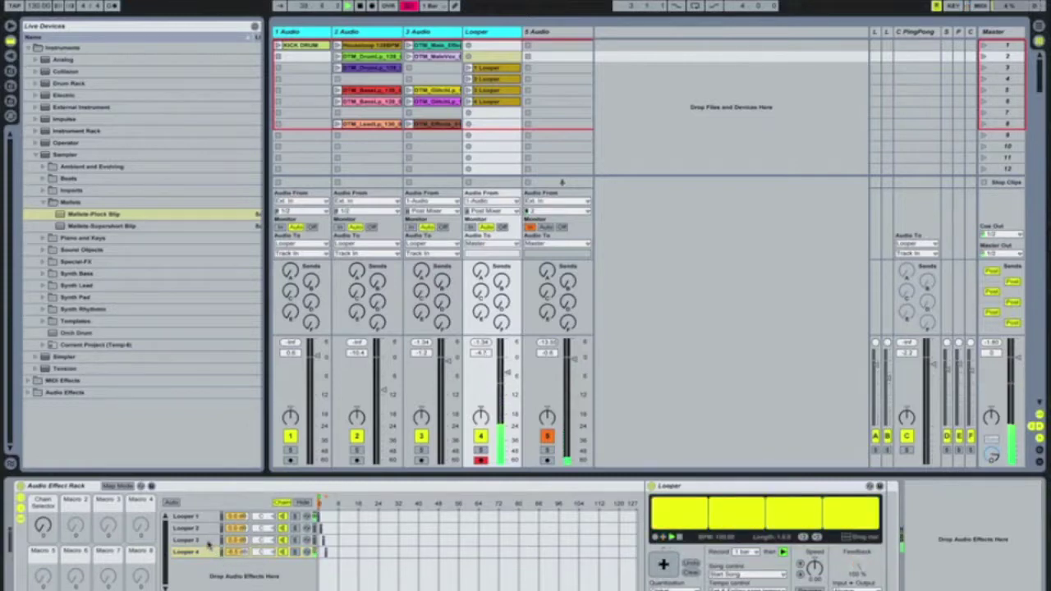
click(692, 572)
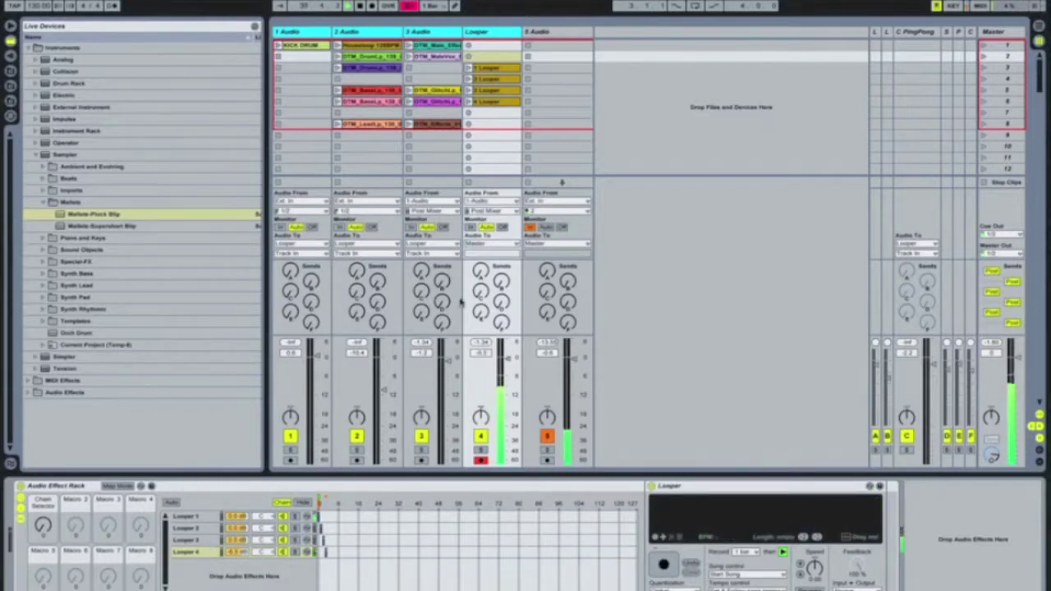
Raise the 3 Audio track's send C to the PingPong return, and fold that return track to a narrow width.
drag(483, 293, 480, 37)
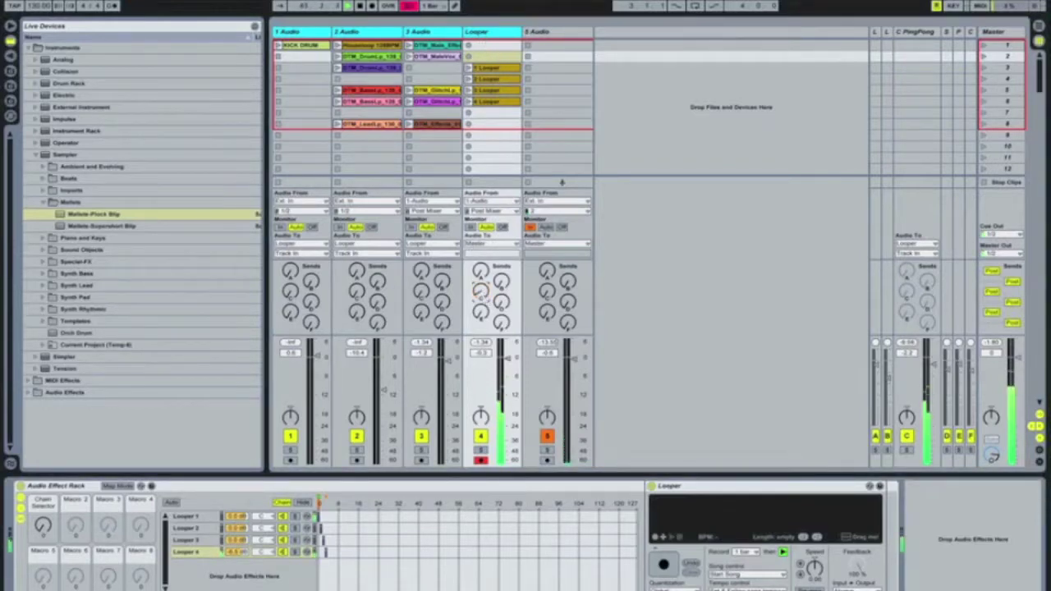
click(432, 31)
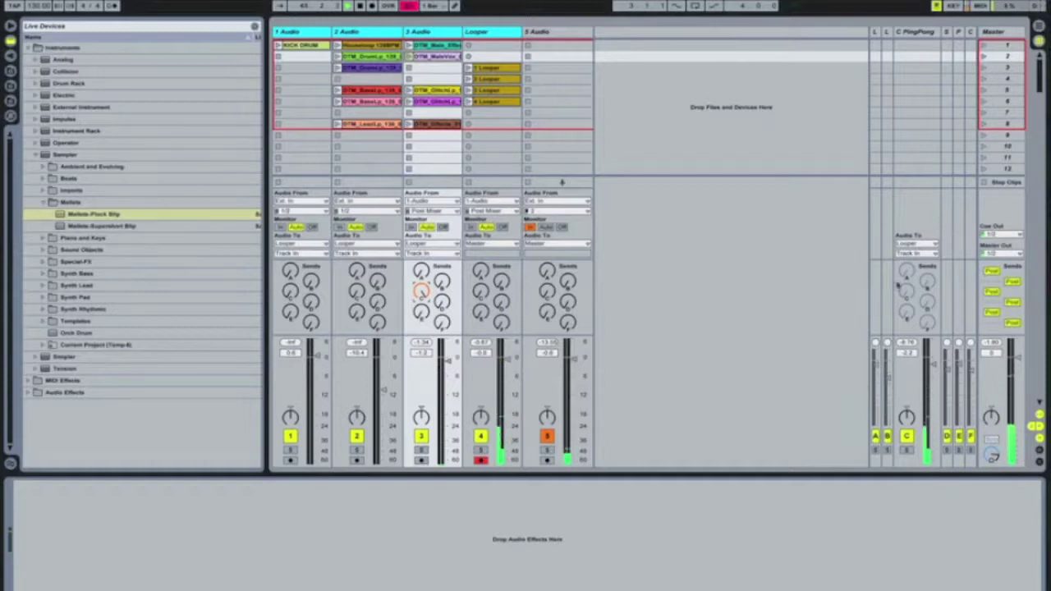
click(900, 35)
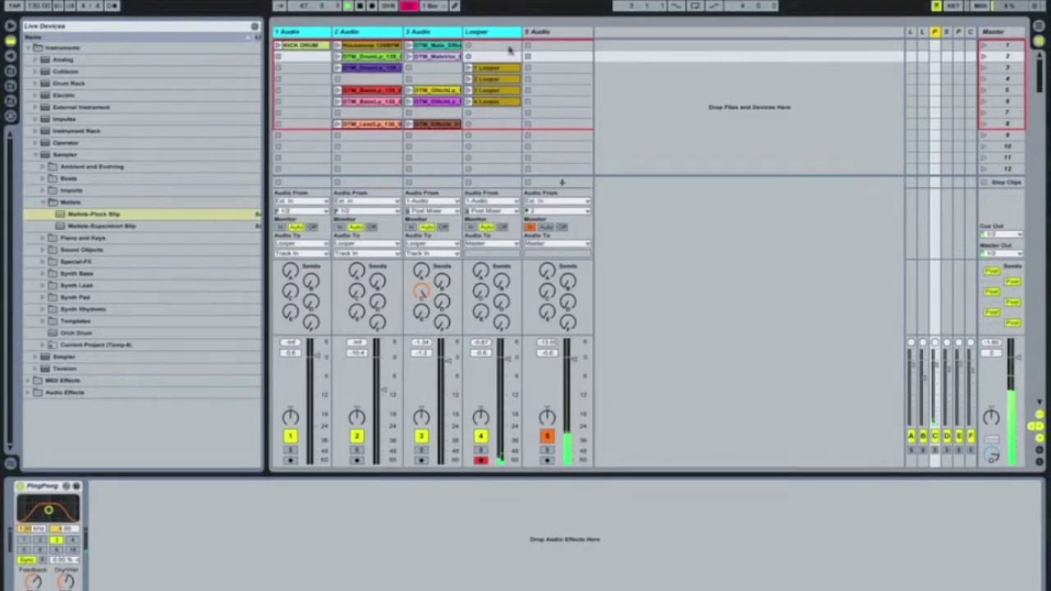
click(464, 130)
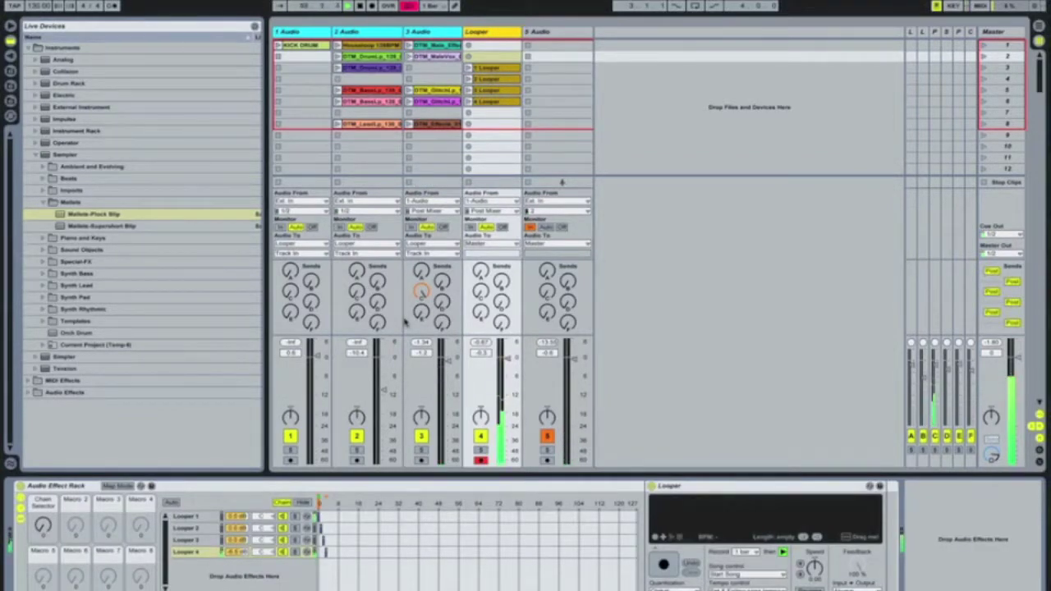
Record a one-bar loop in the Looper 4 chain, overdub it, switch it back to playback, and raise the chain's volume.
click(663, 565)
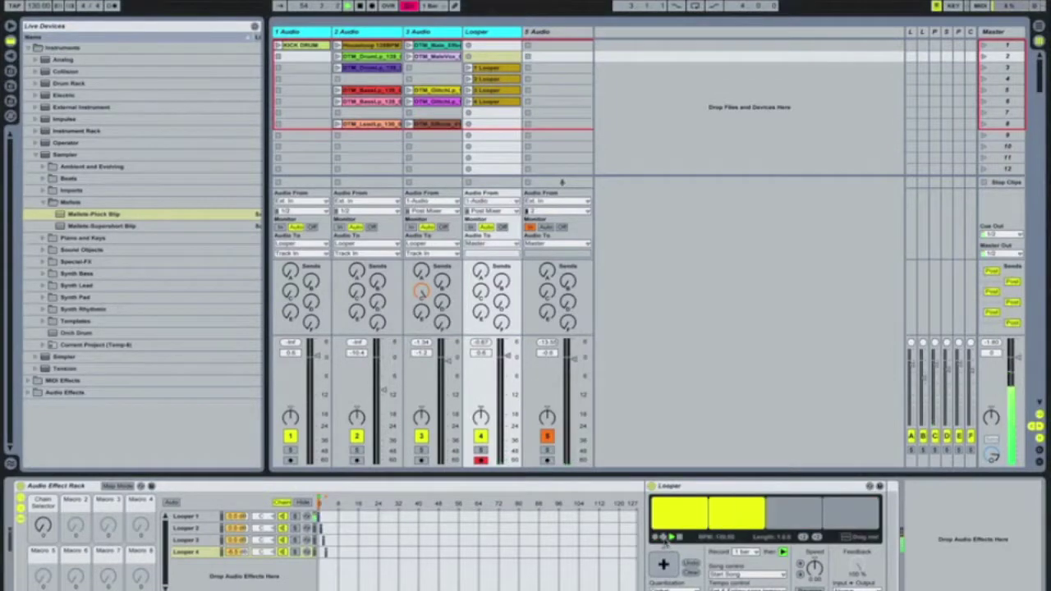
click(665, 538)
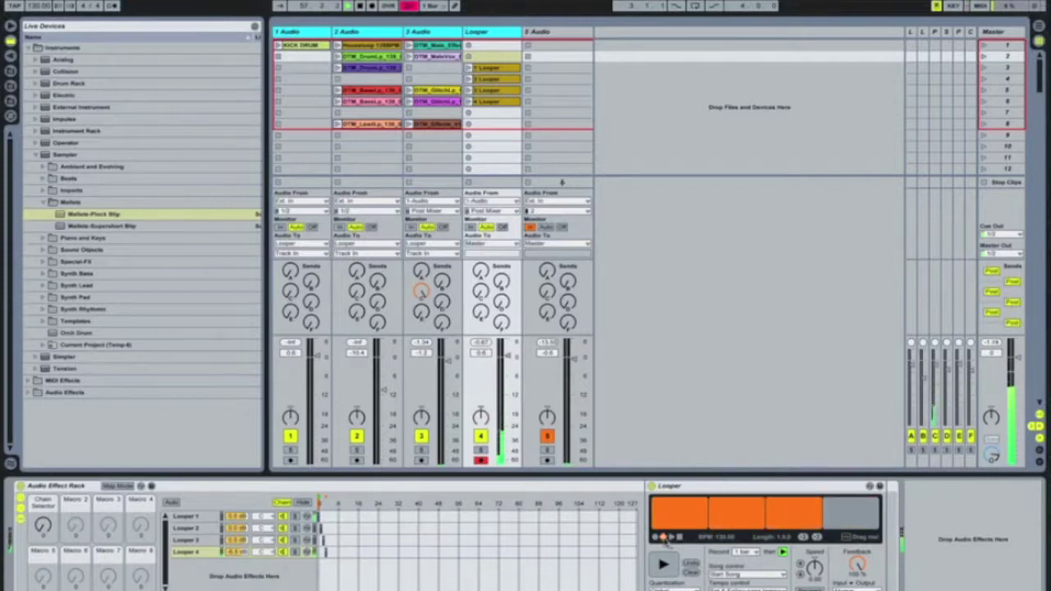
click(671, 536)
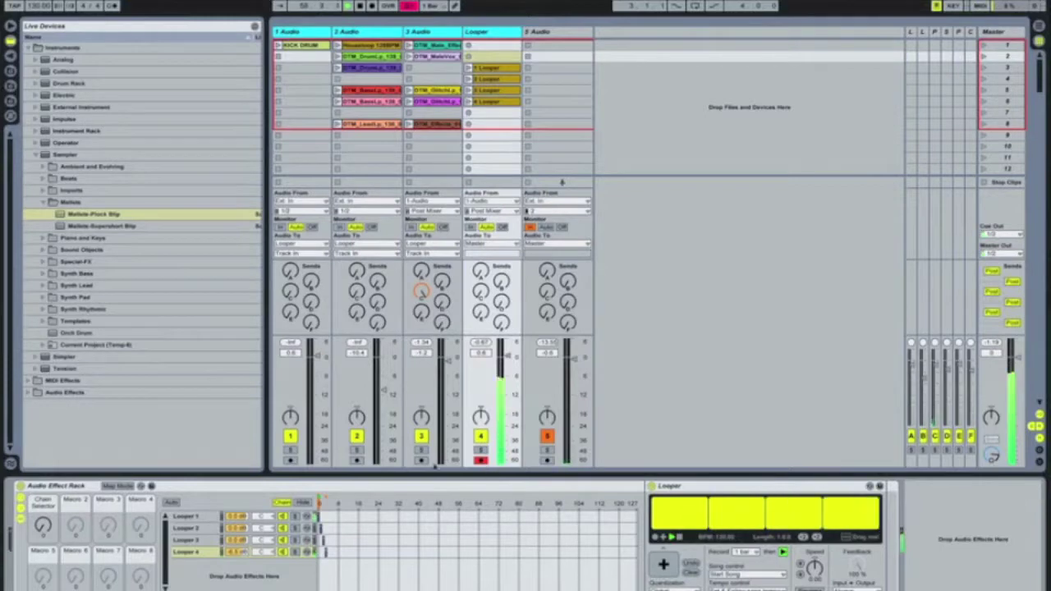
click(232, 554)
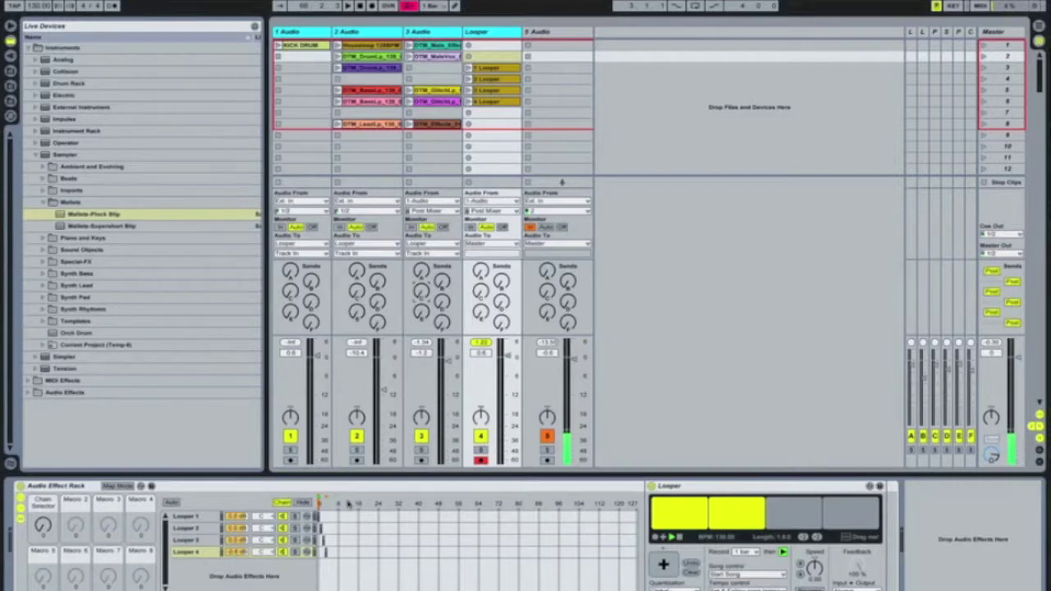
Add an Auto Filter from the Audio Effects after the Looper rack on the Looper track and adjust its cutoff.
click(43, 202)
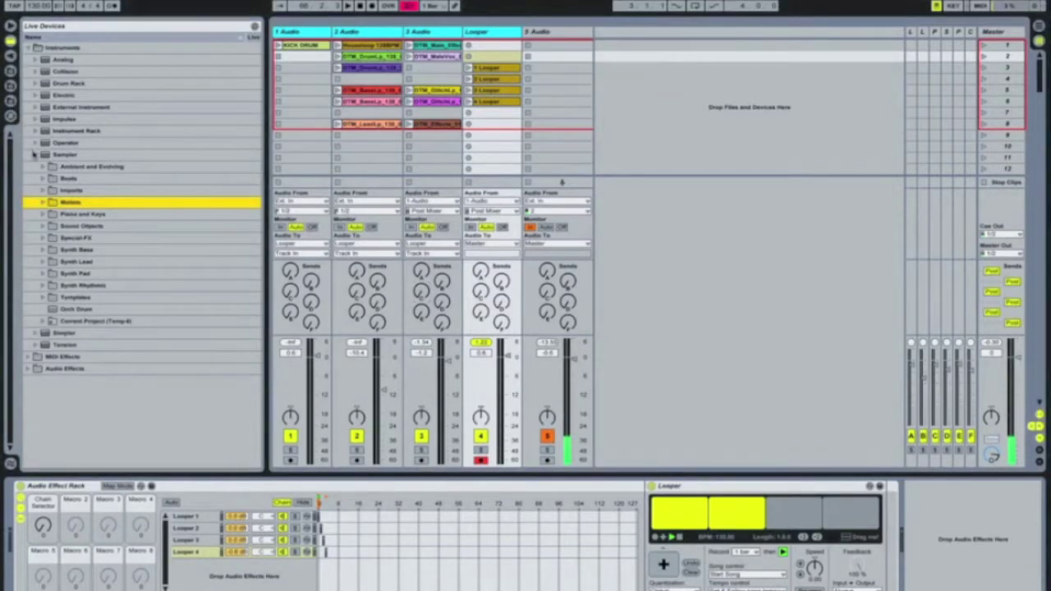
click(34, 154)
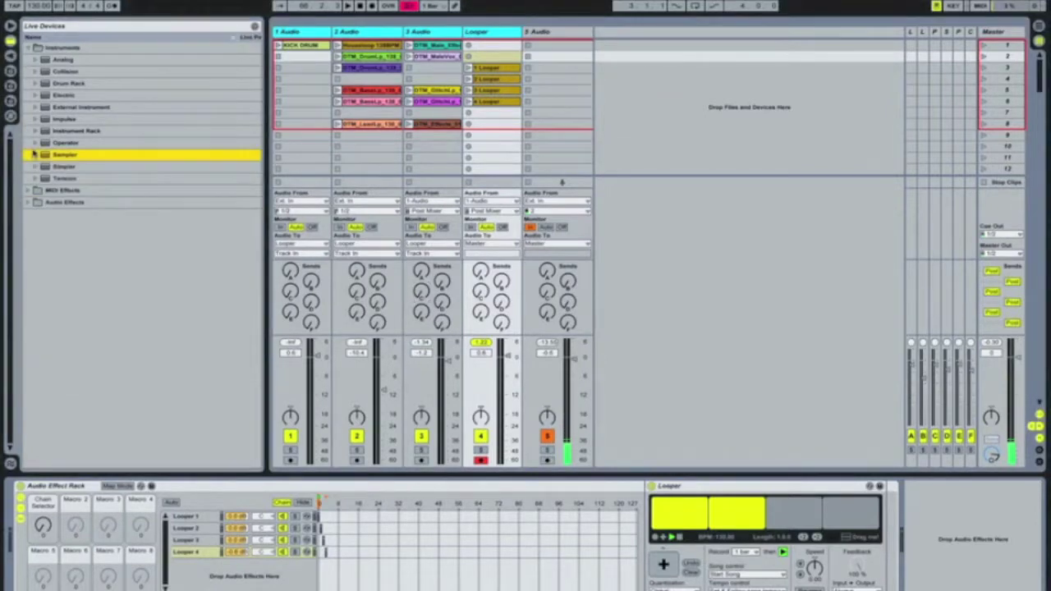
click(30, 203)
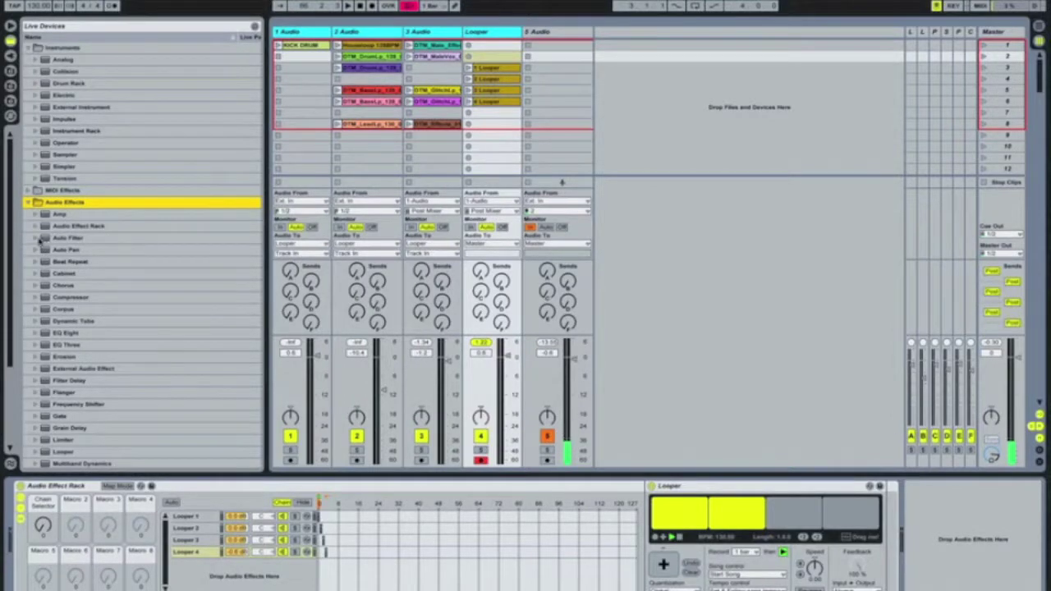
click(39, 238)
click(38, 238)
mouse_move(884, 518)
mouse_down()
mouse_move(894, 531)
mouse_move(886, 531)
mouse_up()
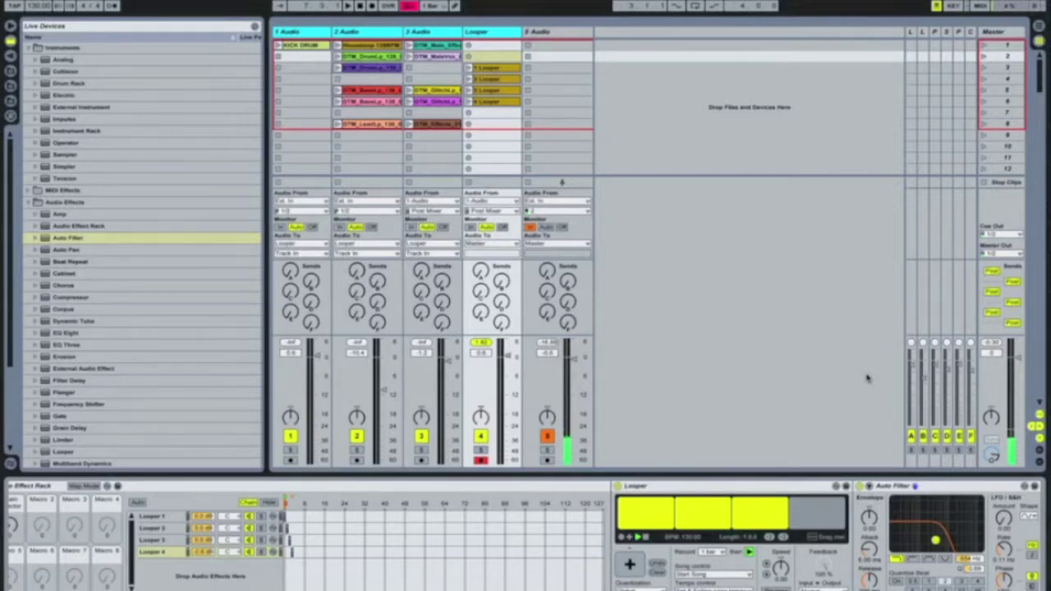
click(487, 33)
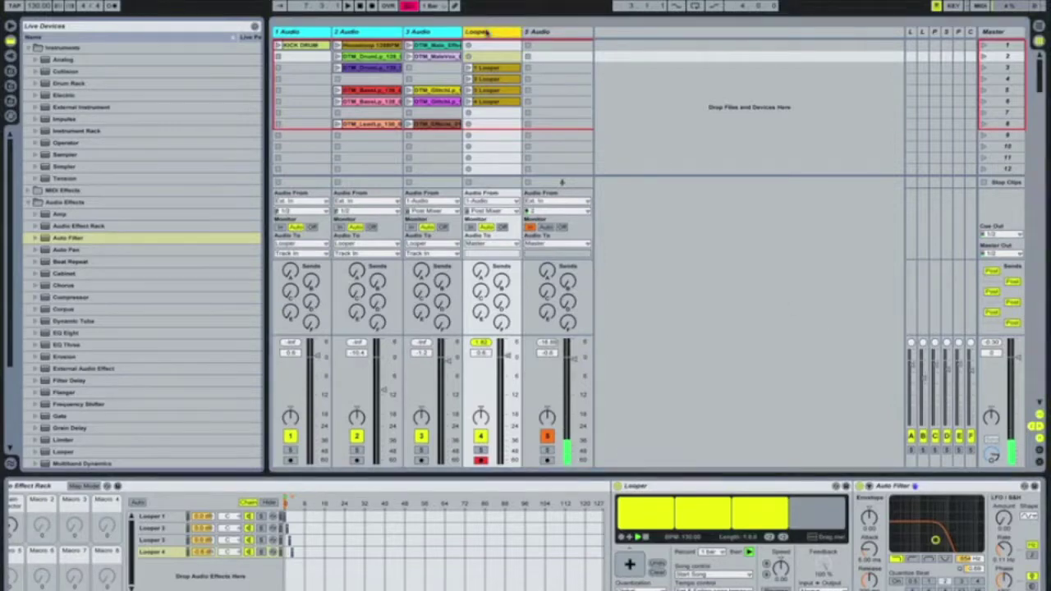